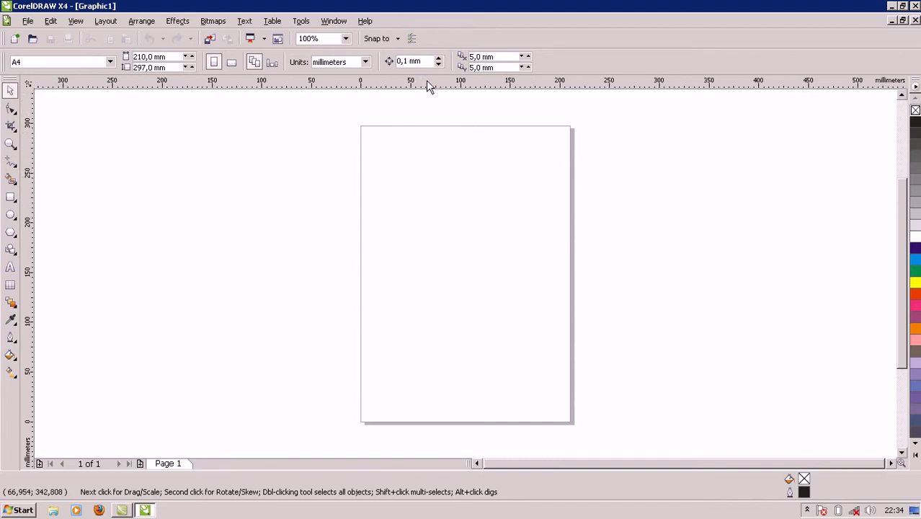
- Place horizontal guidelines at about 250 mm and 100 mm and a vertical guideline at about 26 mm
left_click_drag(426, 84, 430, 173)
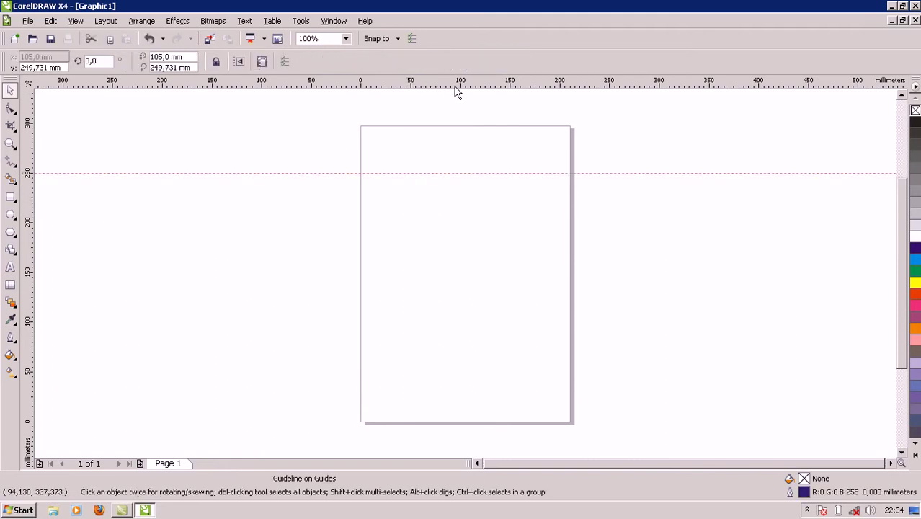
left_click_drag(453, 85, 476, 322)
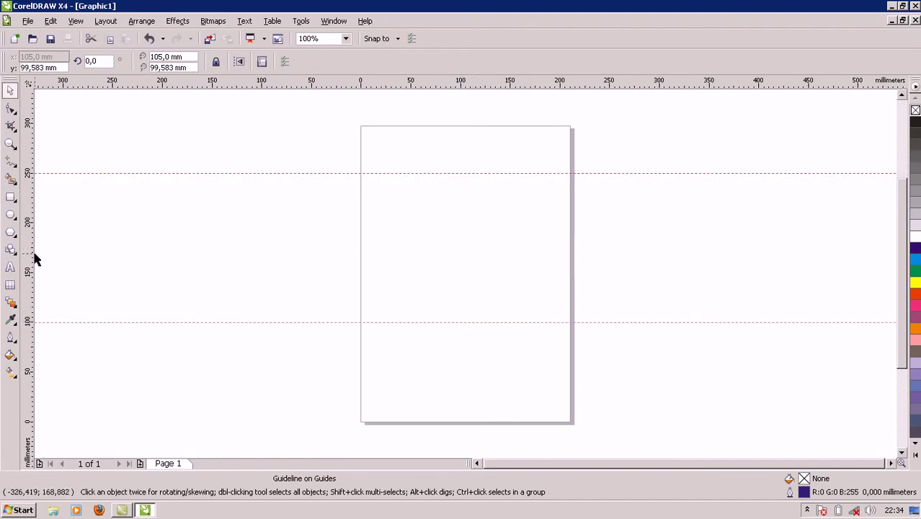
left_click_drag(31, 253, 385, 245)
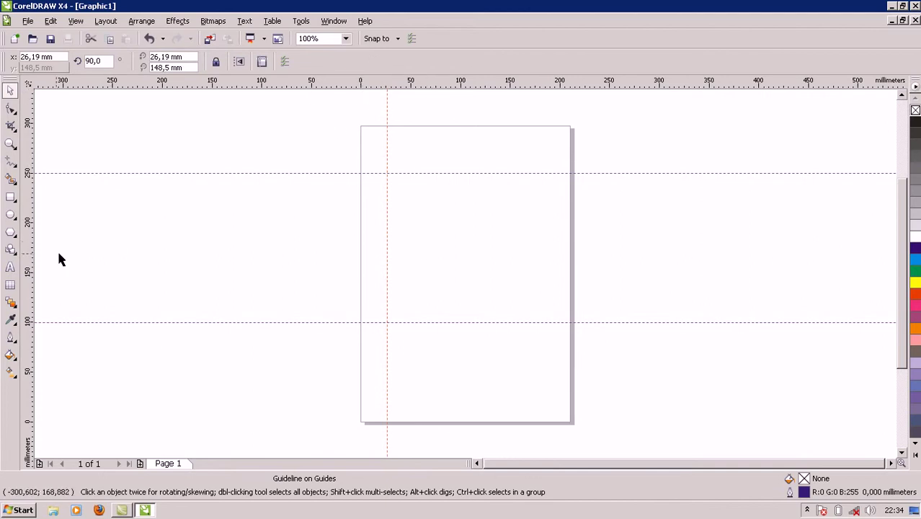
- Place a second vertical guideline at about 176 mm and delete the stray guideline in the middle of the page
left_click_drag(34, 255, 539, 214)
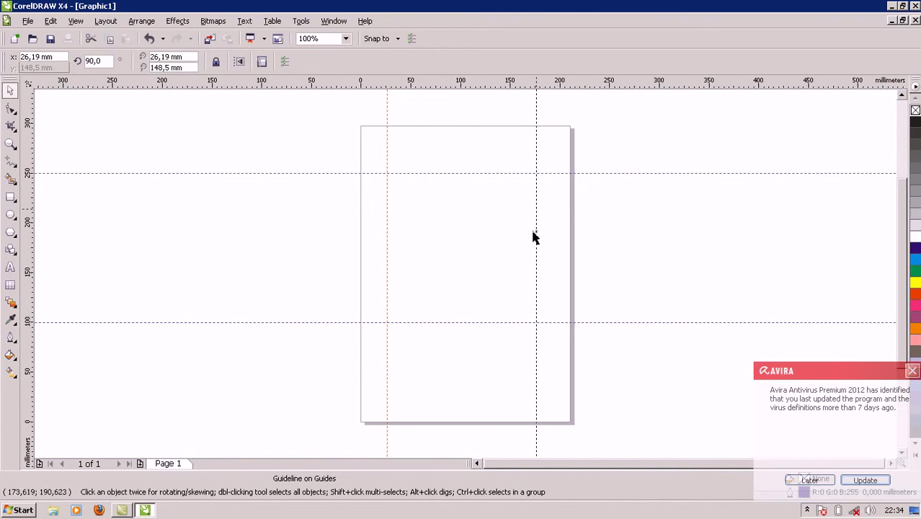
key("Delete")
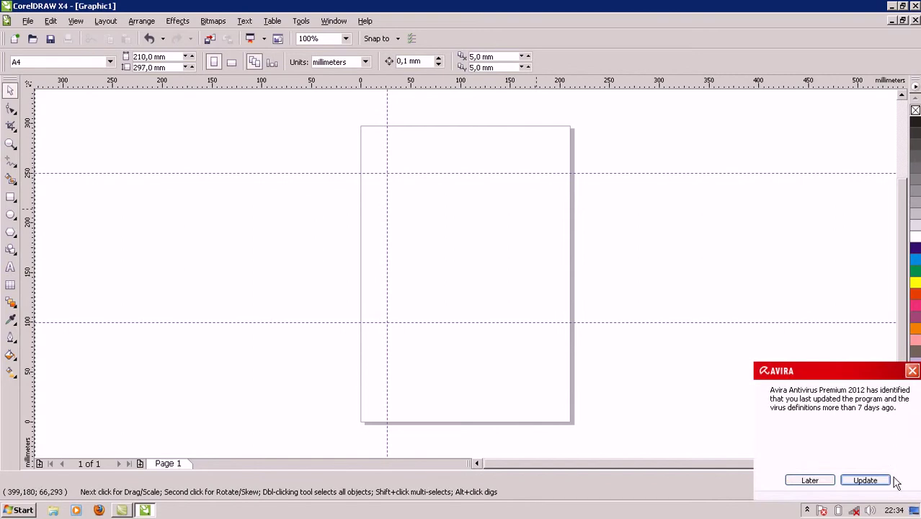
left_click(912, 402)
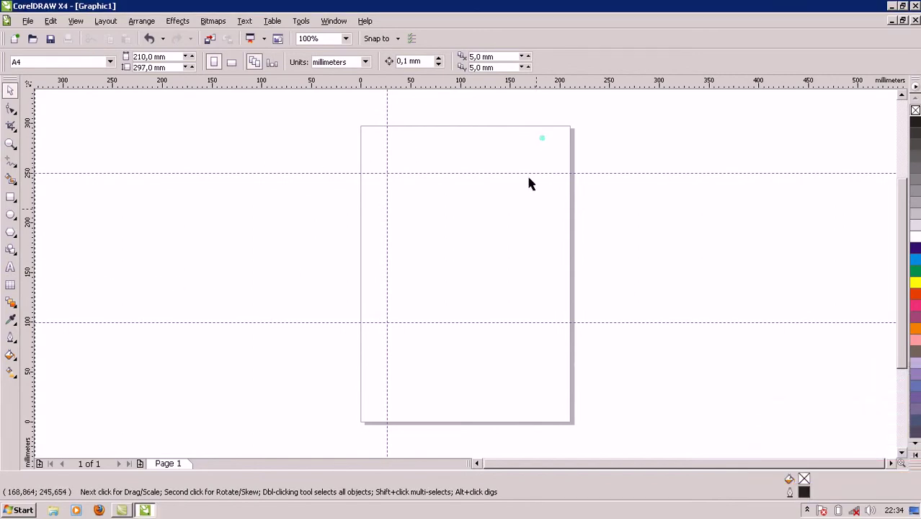
left_click_drag(35, 307, 278, 293)
left_click_drag(29, 302, 470, 279)
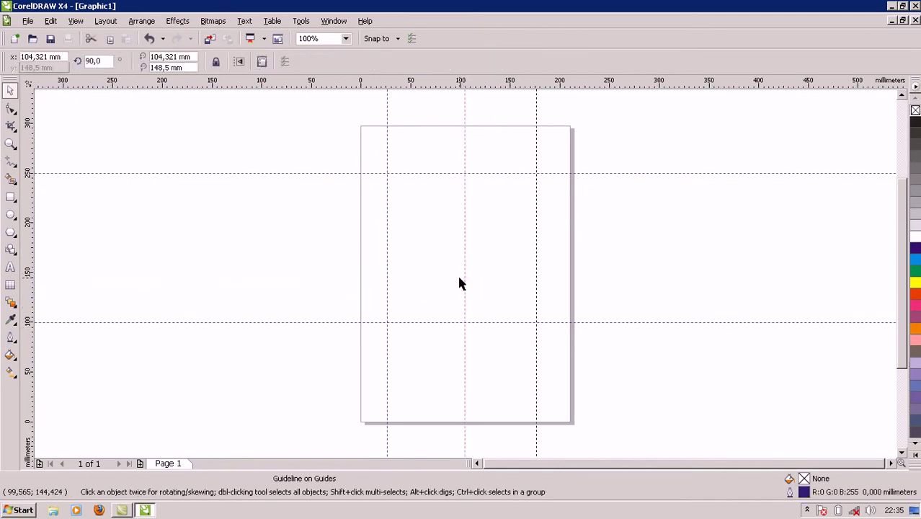
key("Delete")
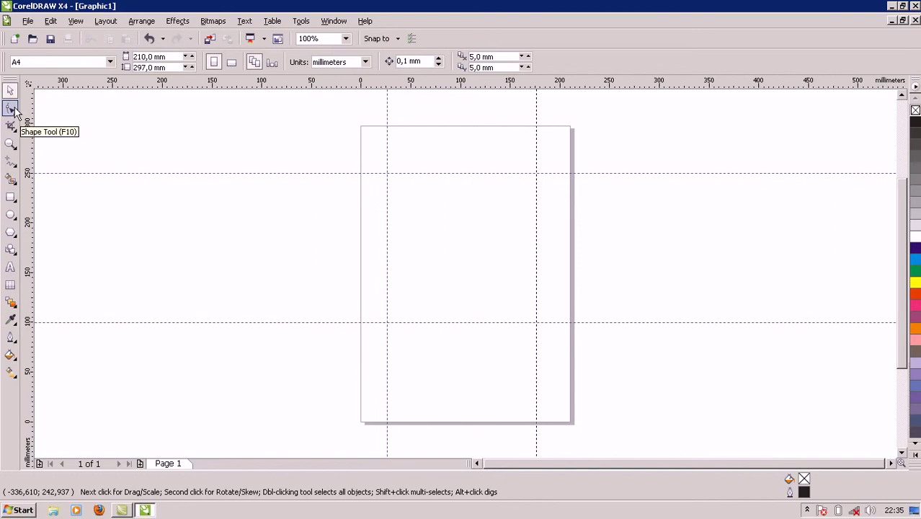
- Draw a closed square about 150 mm wide through the four guideline intersections with the Bezier tool and fill it 40% Black
left_click(12, 169)
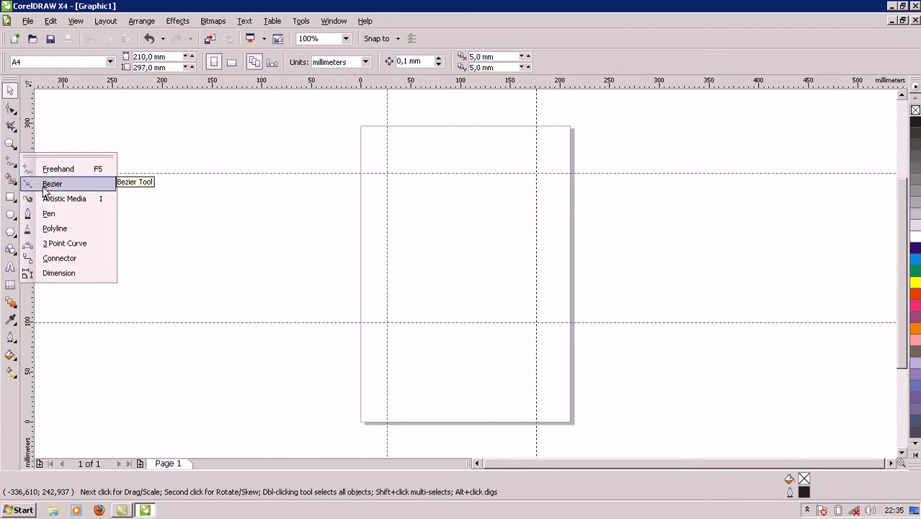
left_click(45, 186)
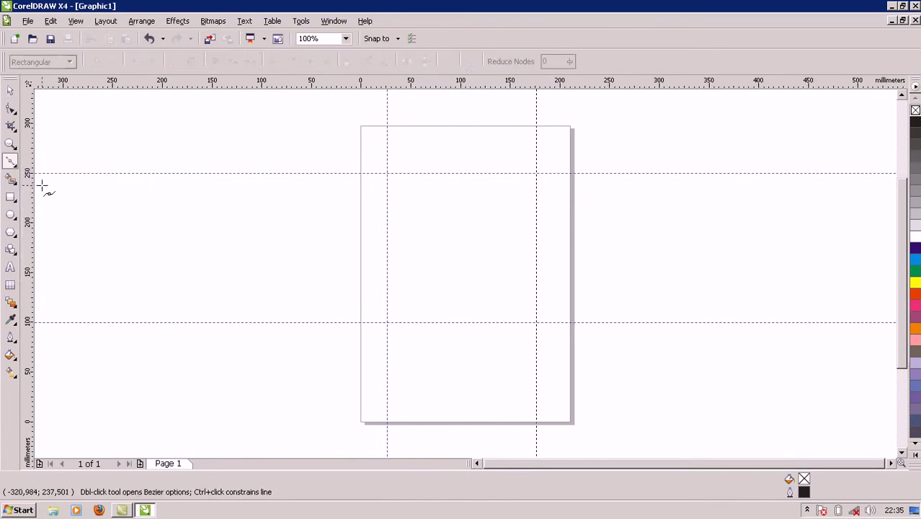
left_click(387, 173)
left_click(387, 323)
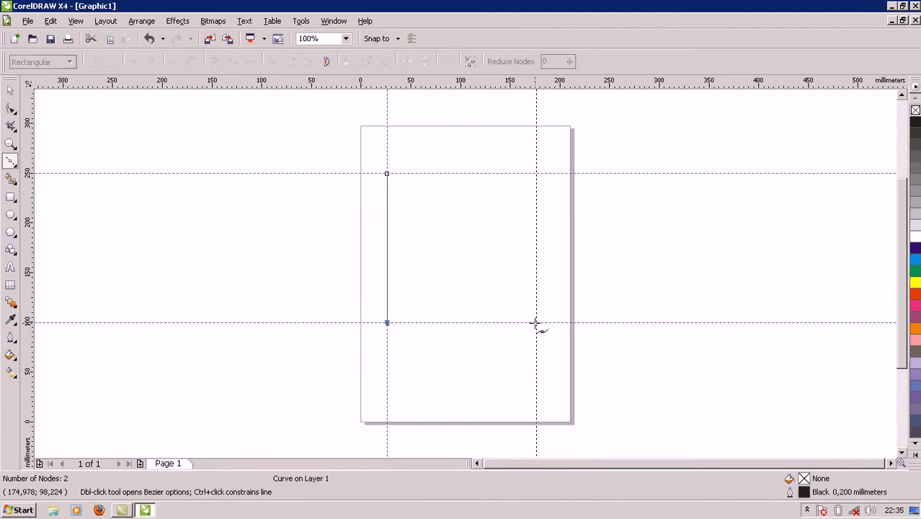
left_click(536, 323)
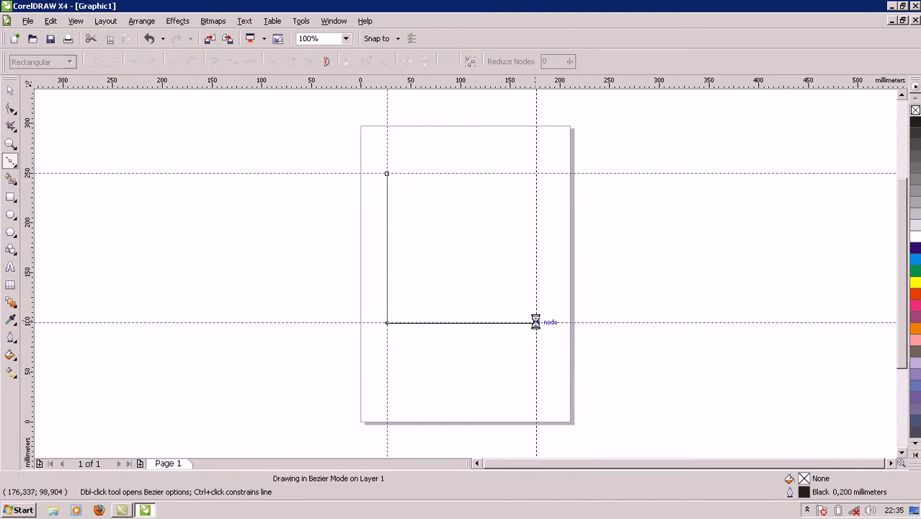
left_click(537, 173)
left_click(387, 173)
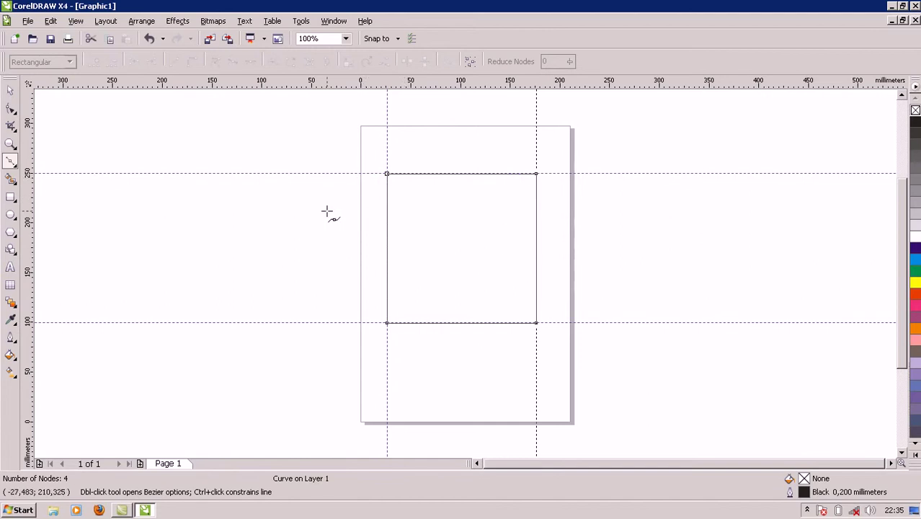
left_click(916, 191)
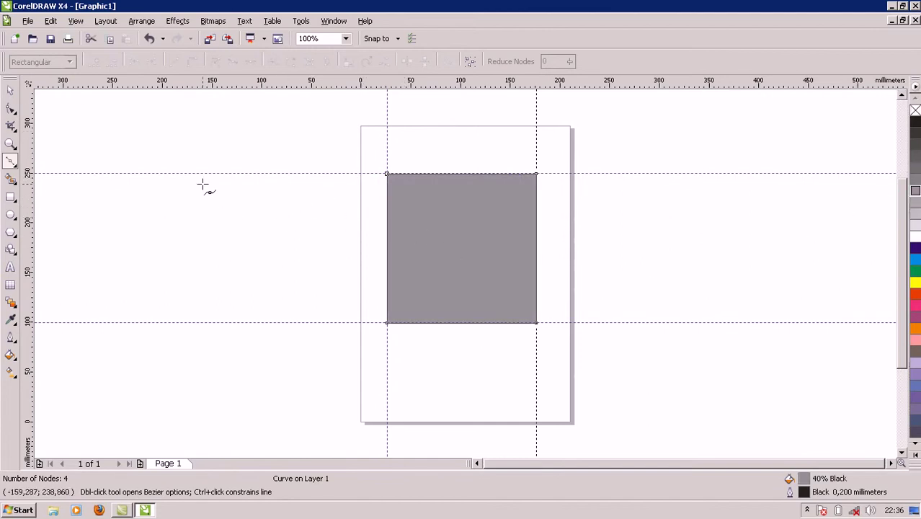
- Duplicate the grey square and move the copy off the page to its left
left_click(7, 93)
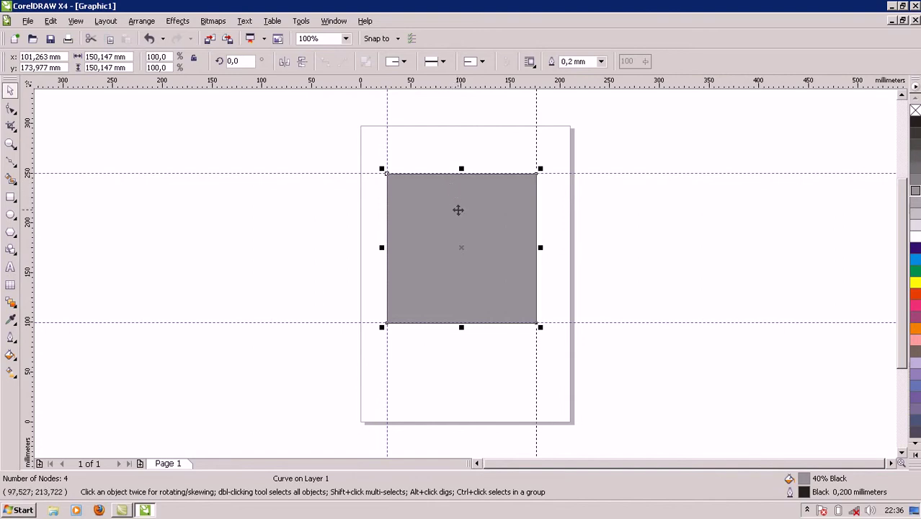
key("ctrl+d")
left_click_drag(456, 204, 111, 287)
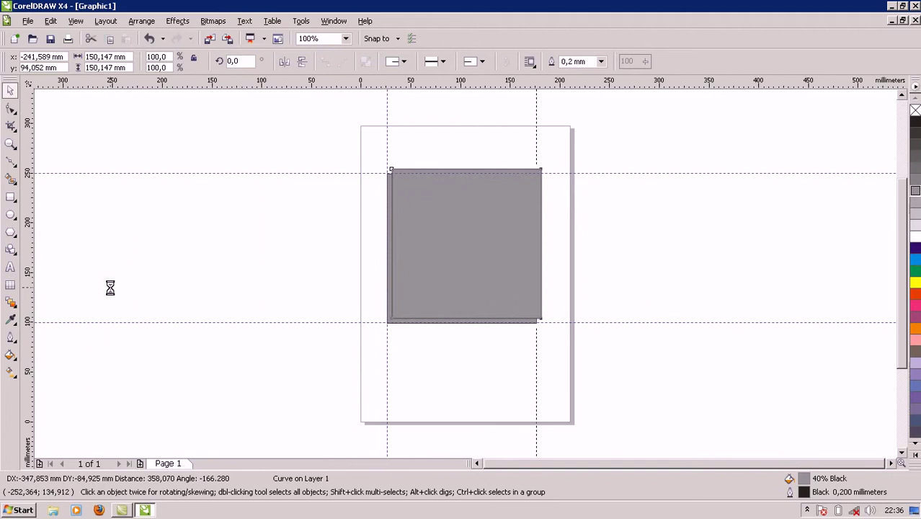
left_click(296, 255)
- Stretch the original square on the page downward to a height of about 181 mm
left_click(499, 222)
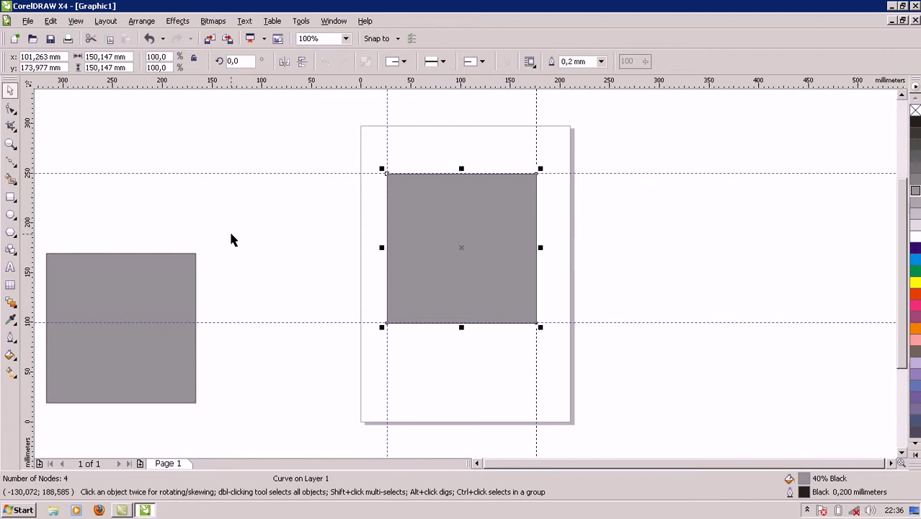
left_click(10, 110)
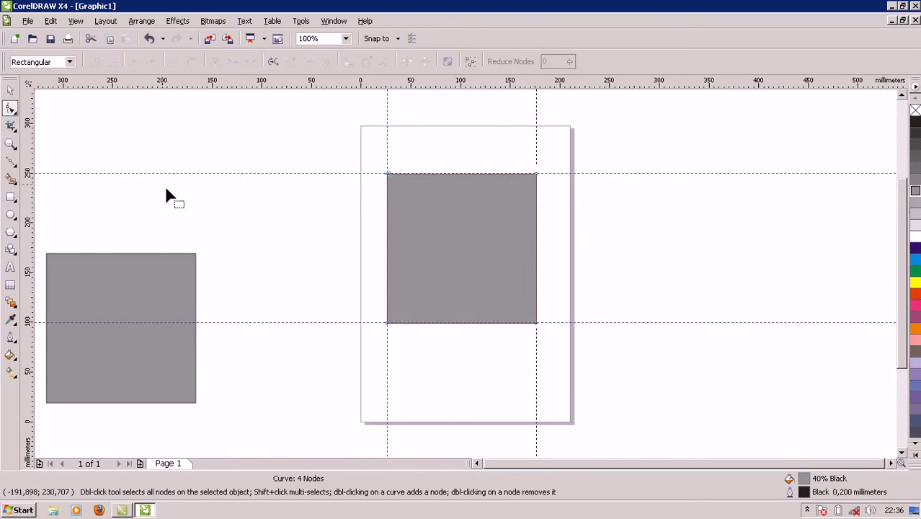
left_click(10, 90)
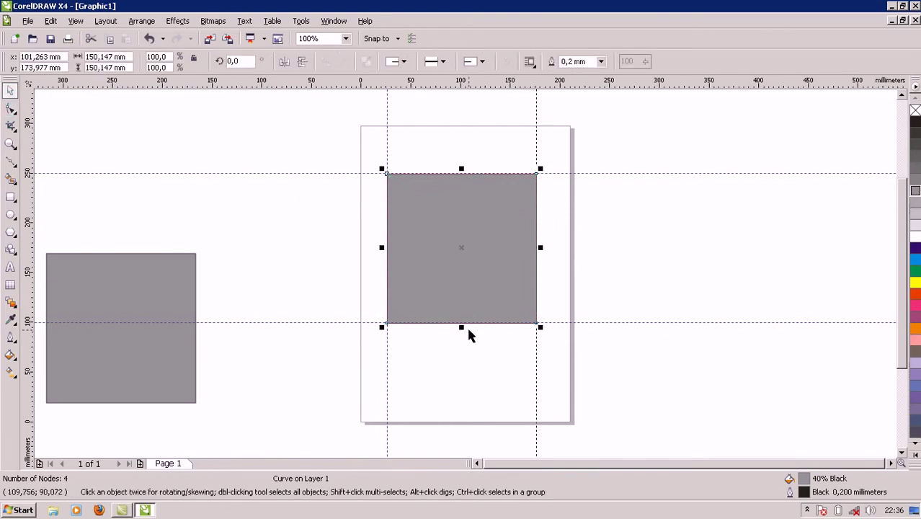
left_click_drag(462, 325, 465, 353)
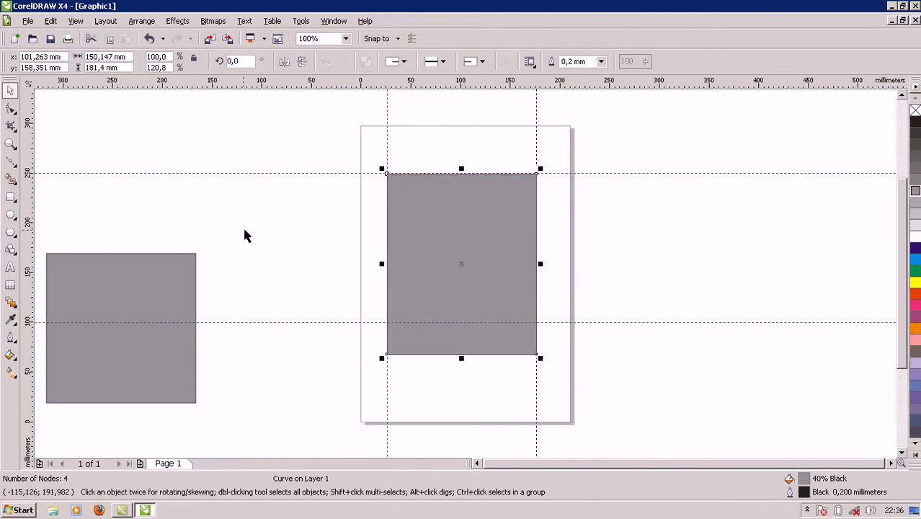
- Convert the rectangle's bottom edge to a curve and bow its middle slightly downward
left_click(10, 108)
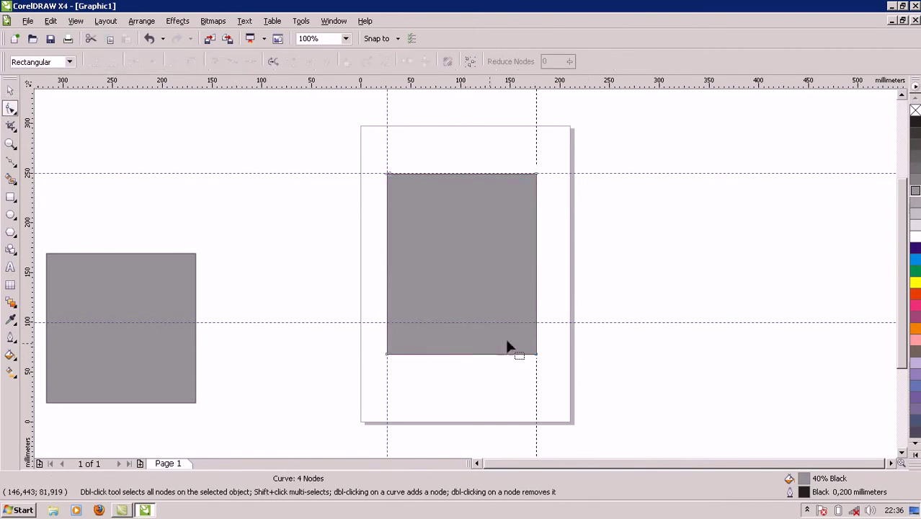
left_click(463, 355)
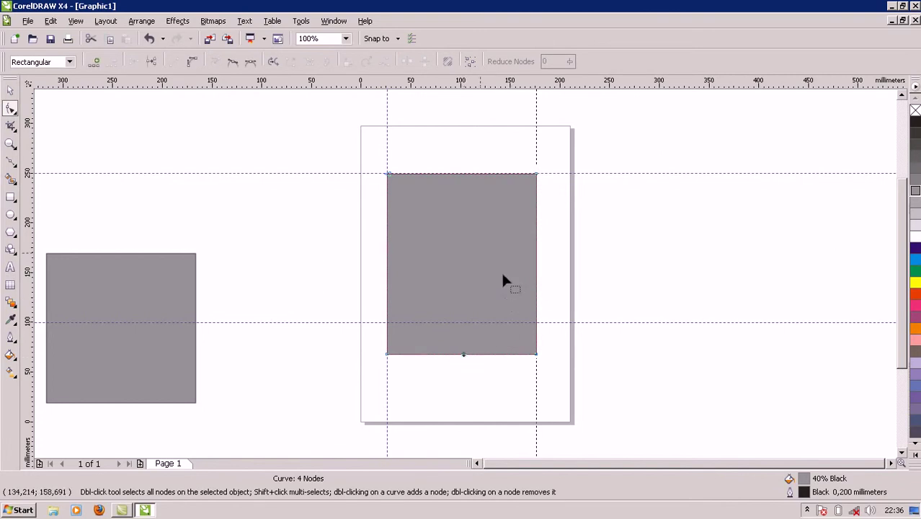
left_click(190, 63)
left_click_drag(463, 355, 467, 366)
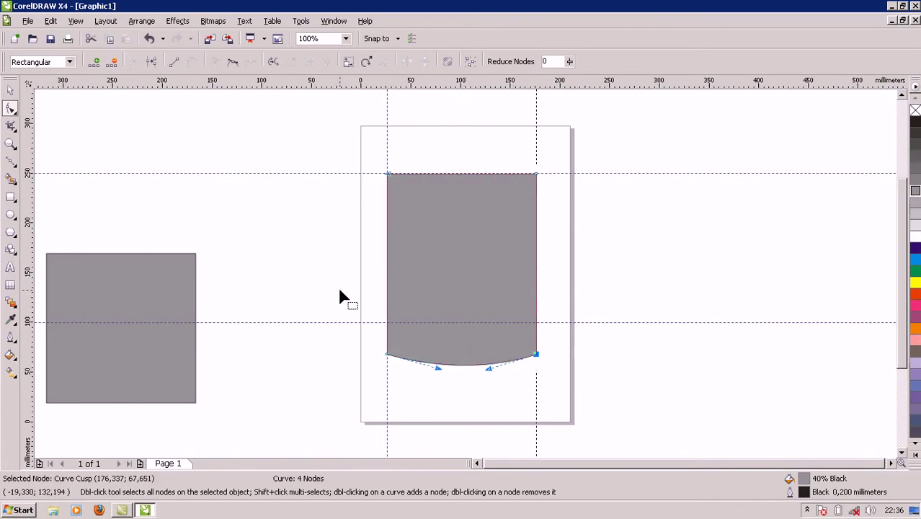
- Convert the rectangle's top edge to a curve and bow its middle upward
left_click(462, 175)
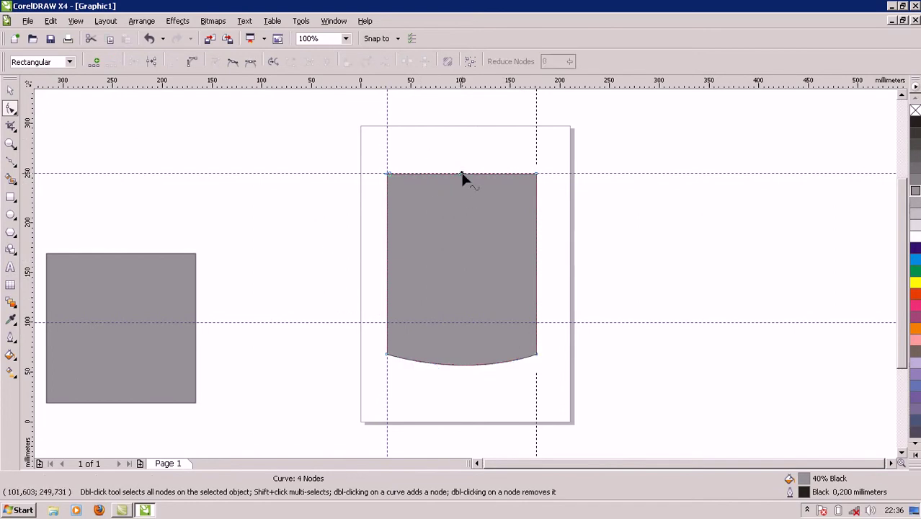
left_click(462, 174)
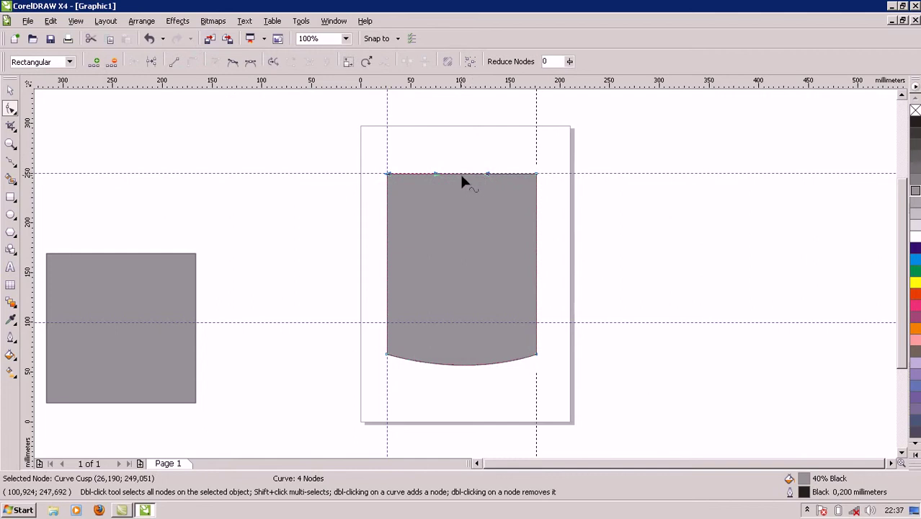
left_click_drag(462, 177, 447, 156)
left_click(468, 217)
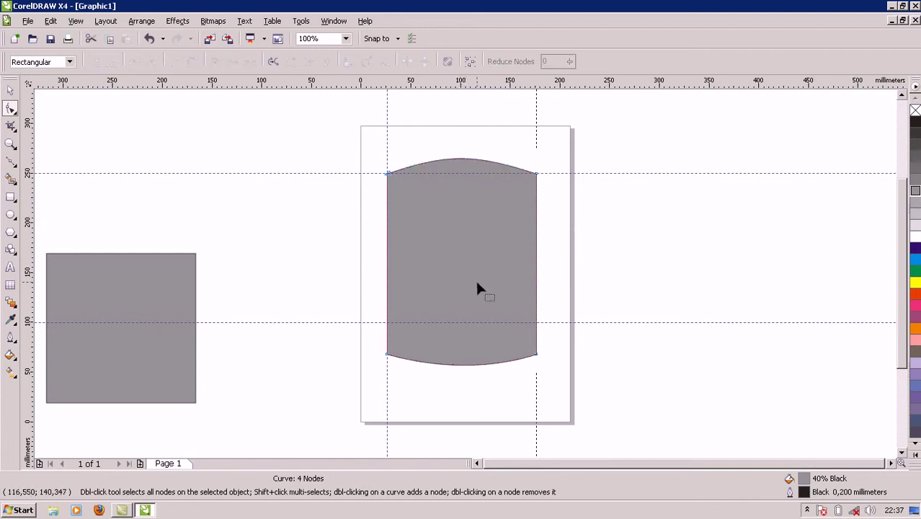
- Convert the shape's left edge to a curve and bend its middle slightly inward
left_click(388, 326)
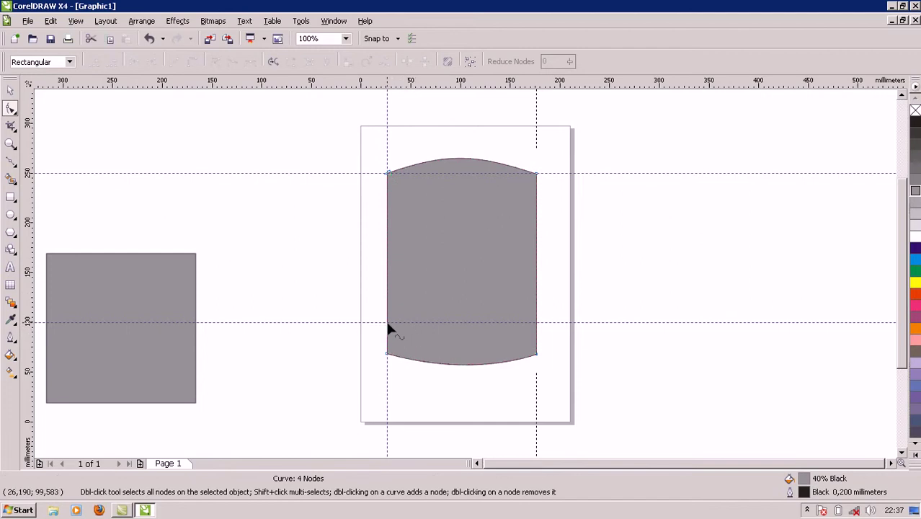
left_click(387, 323)
left_click(191, 63)
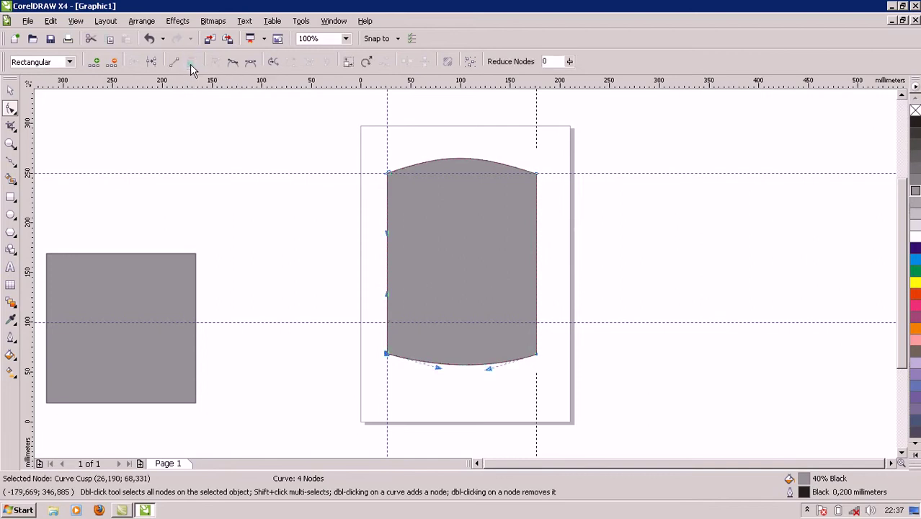
left_click_drag(386, 274, 393, 273)
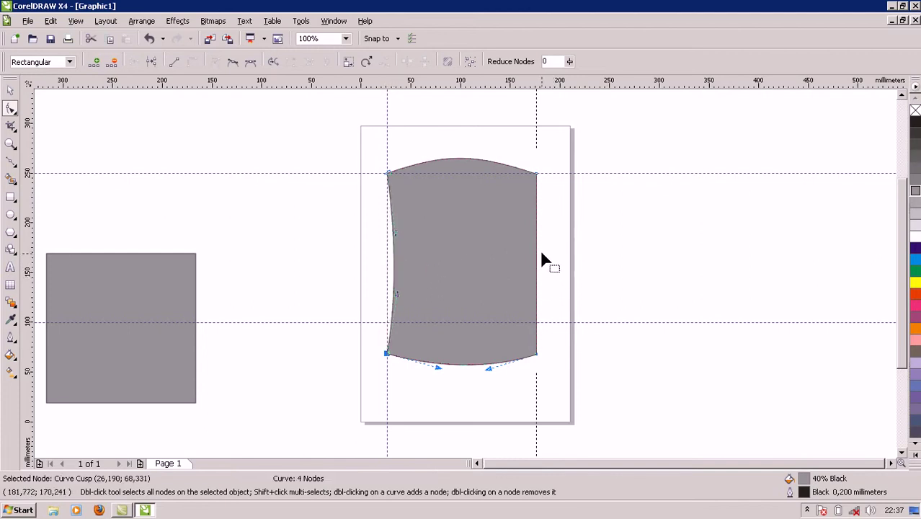
- Convert the shape's right edge to a curve and bend its middle inward to match the left edge
left_click(537, 323)
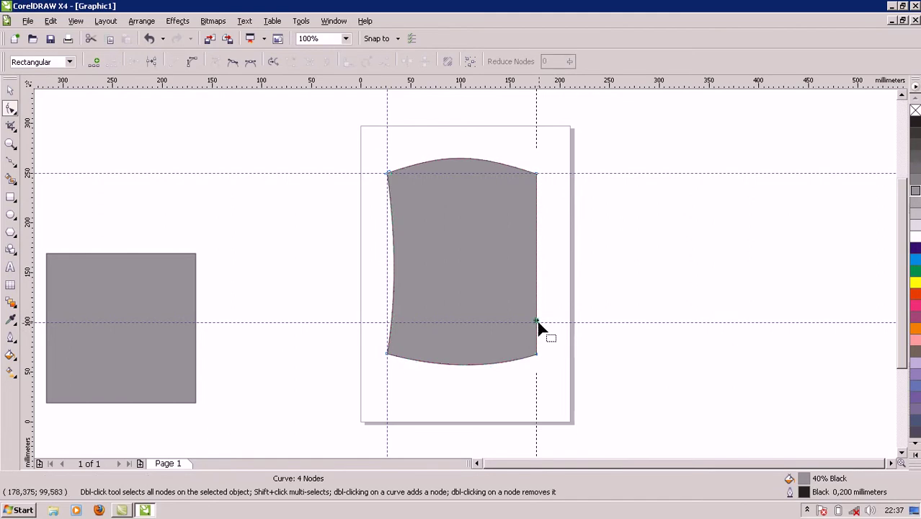
left_click(193, 63)
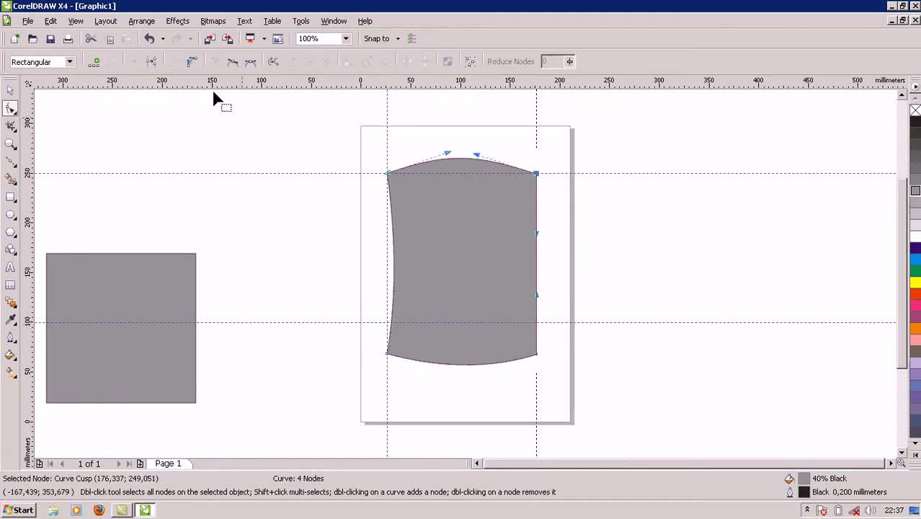
left_click_drag(537, 274, 530, 273)
left_click(563, 266)
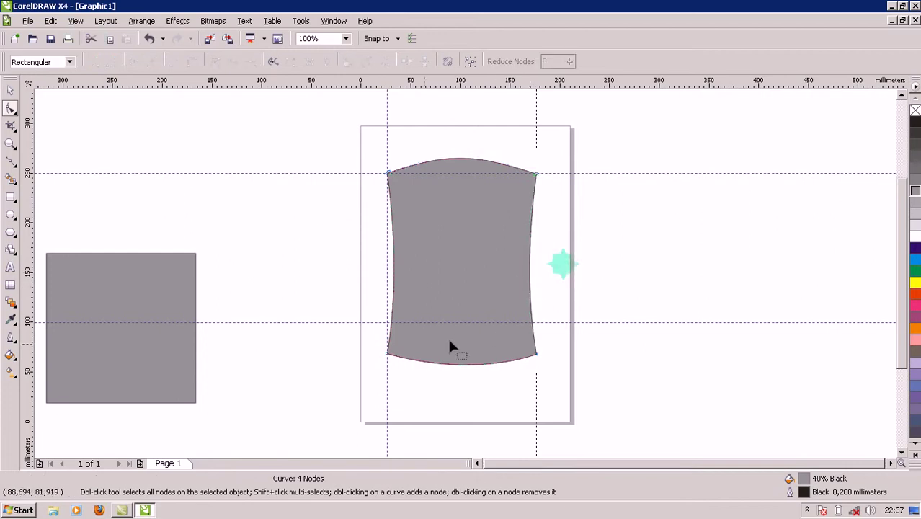
scroll(576, 318, "up", 1)
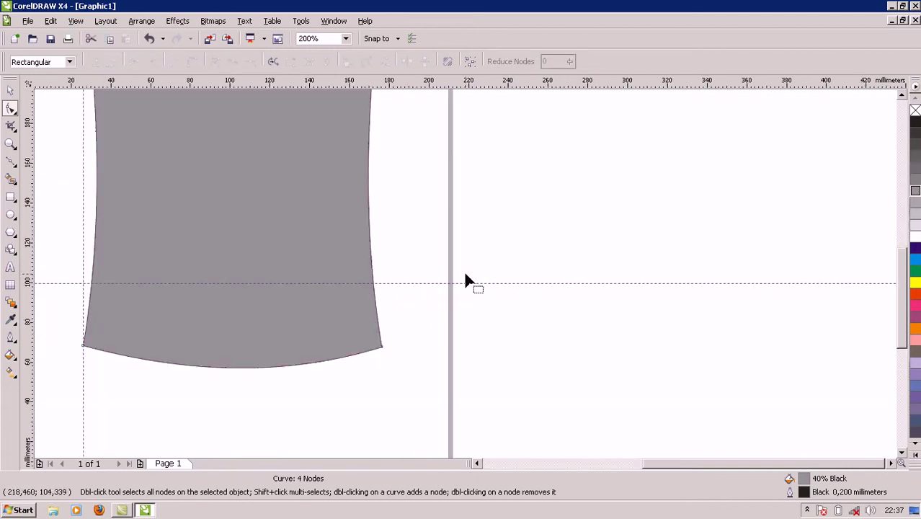
scroll(465, 279, "down", 1)
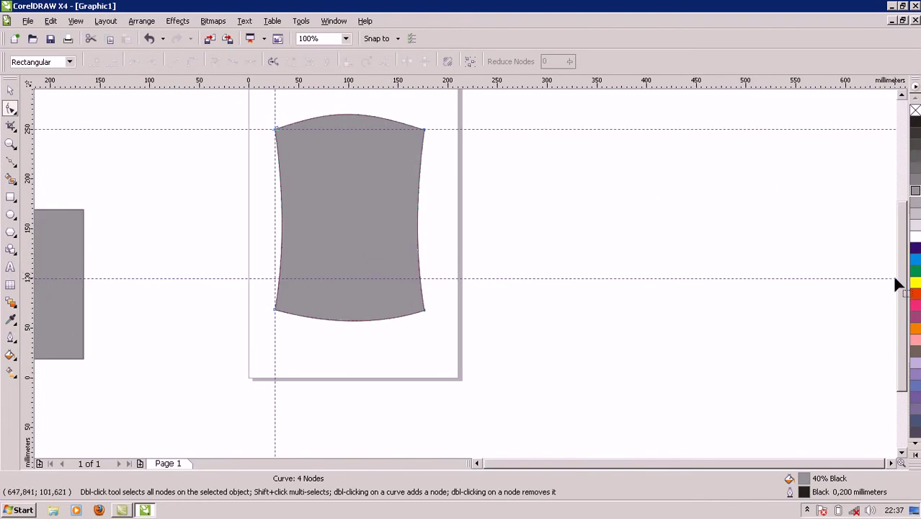
left_click_drag(900, 292, 893, 257)
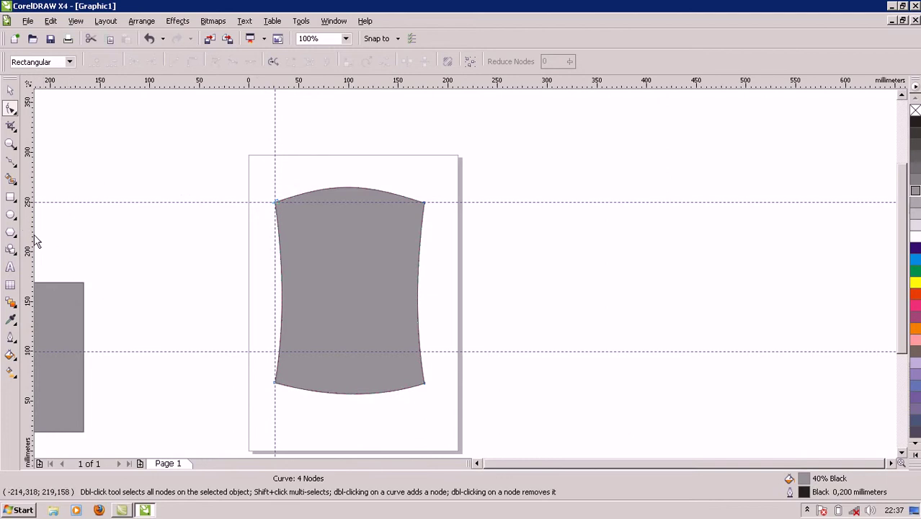
- Add a vertical guideline beside the body shape's right edge, at about 178 mm
left_click_drag(425, 248, 427, 249)
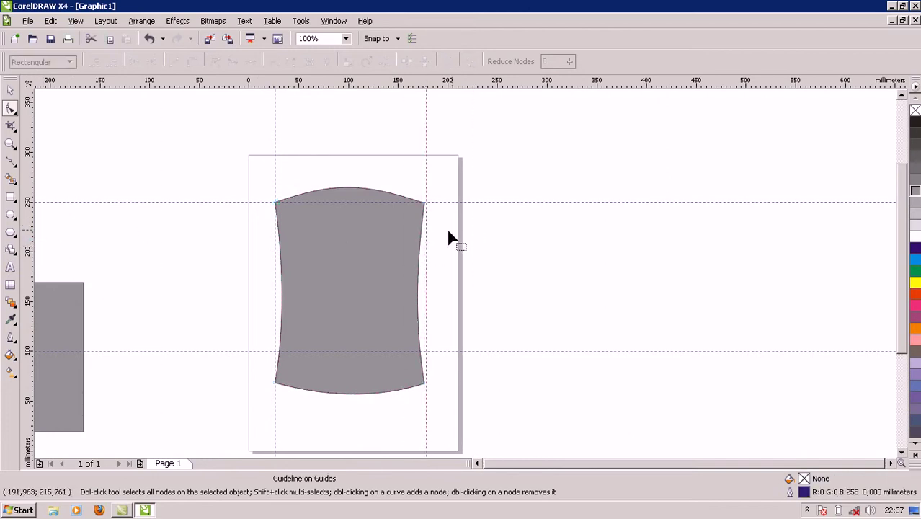
left_click(11, 91)
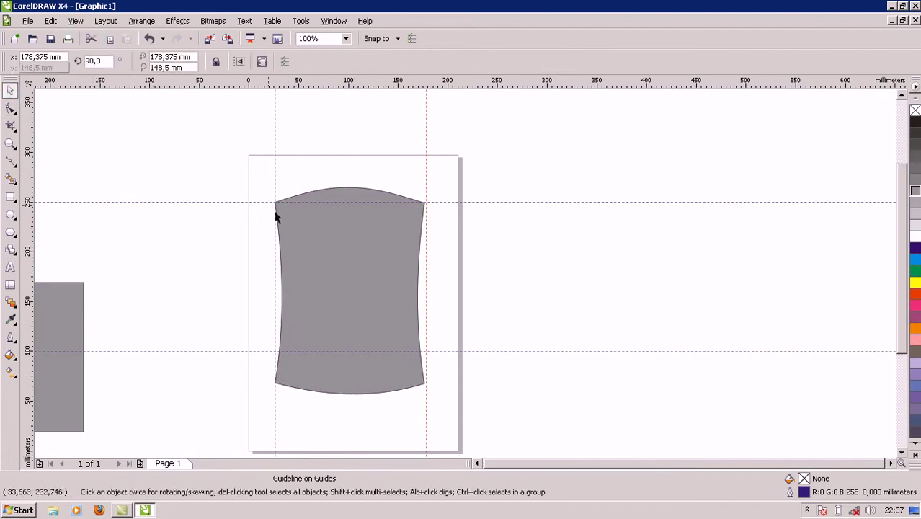
- Duplicate the spare grey square, shrink the copy to about 39 by 51 mm and place it between the square and the body
left_click(476, 464)
left_click(476, 464)
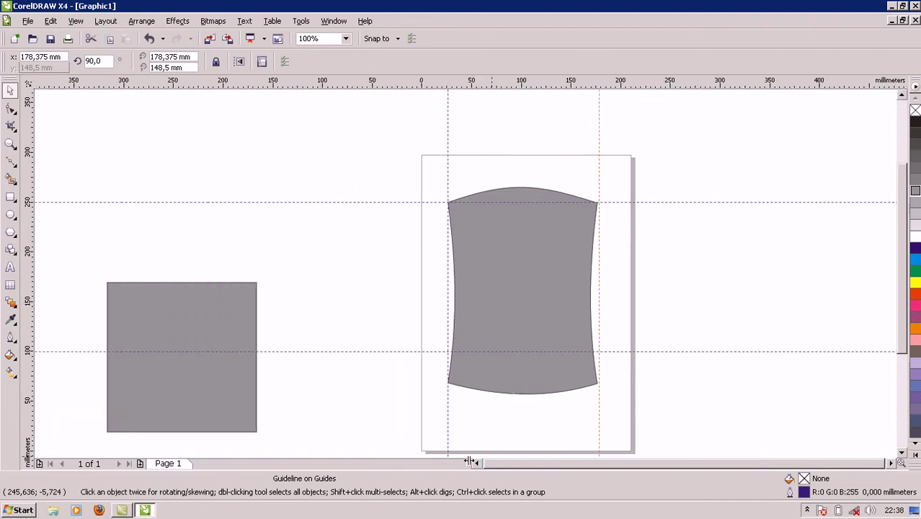
left_click(187, 333)
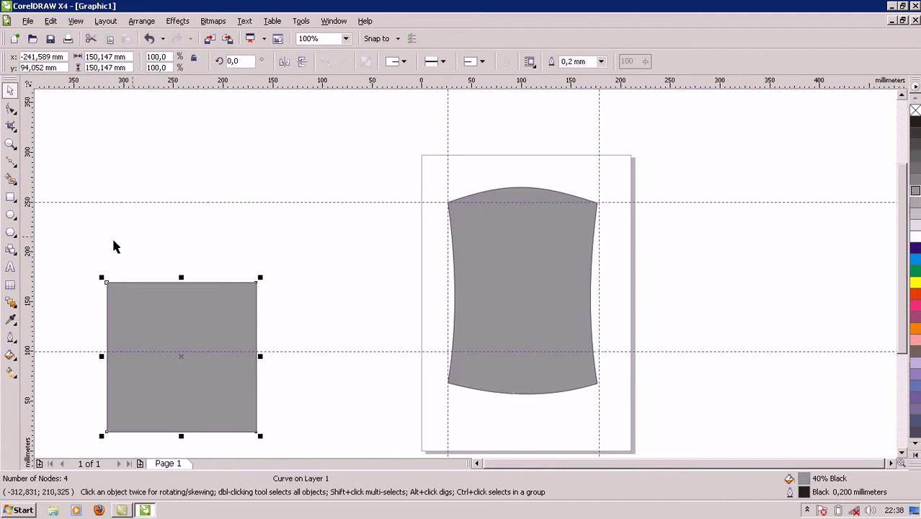
key("ctrl+d")
left_click_drag(225, 331, 343, 228)
left_click_drag(310, 285, 377, 254)
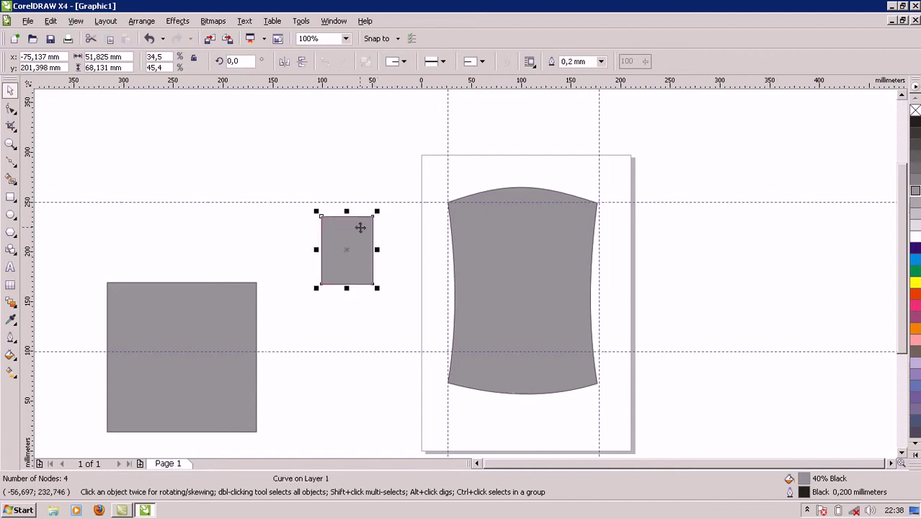
left_click_drag(377, 211, 368, 229)
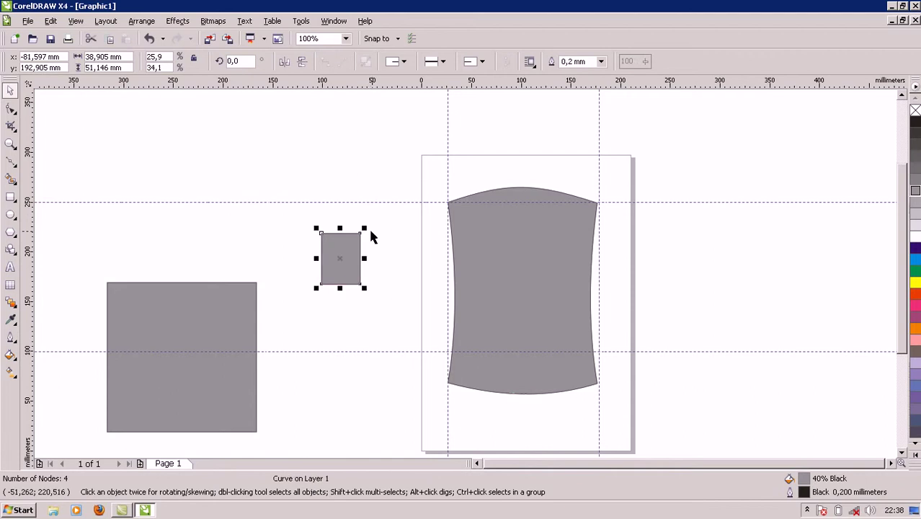
left_click(340, 281)
left_click_drag(339, 249, 369, 243)
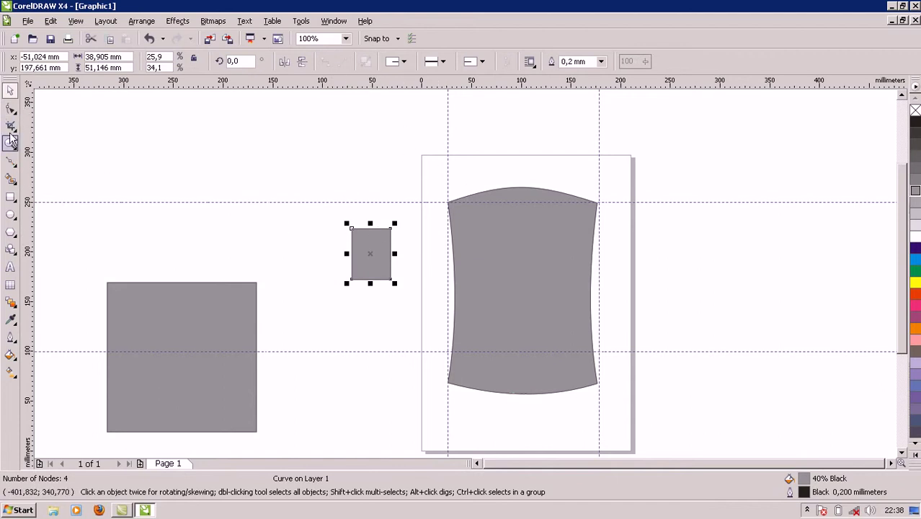
- Taper the small rectangle by moving its top-right node inward, and curve its bottom edge slightly downward
left_click(10, 108)
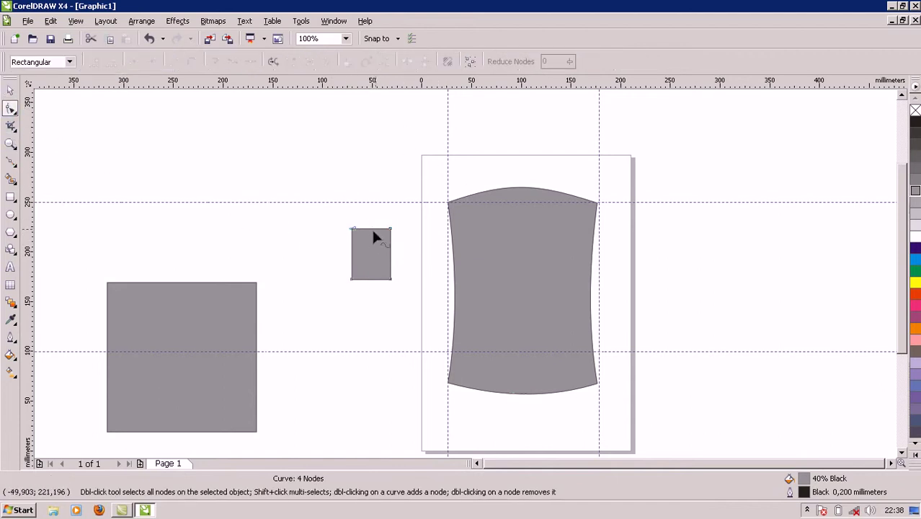
left_click_drag(389, 231, 384, 231)
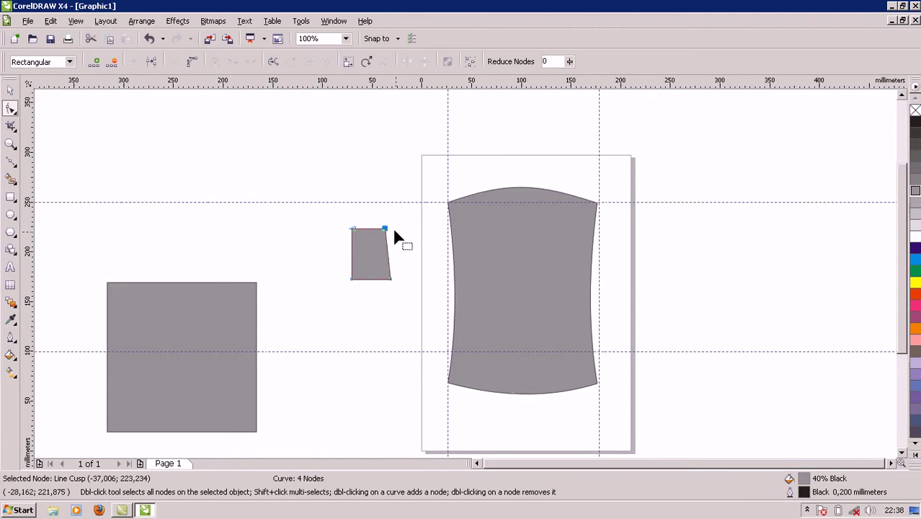
scroll(465, 274, "up", 1)
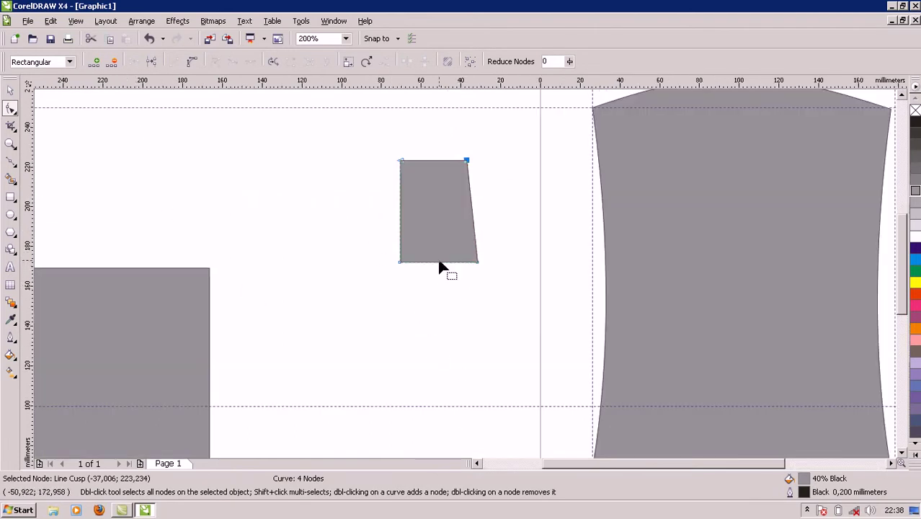
left_click(438, 262)
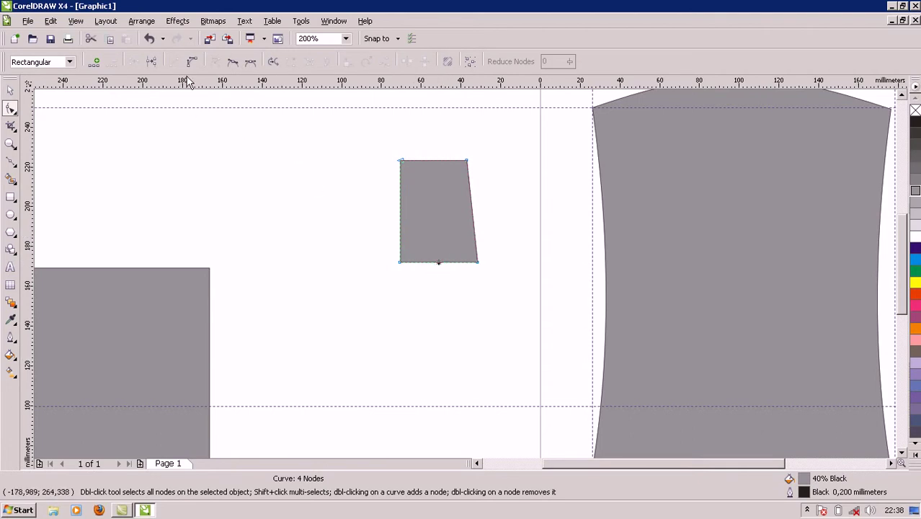
left_click(477, 261)
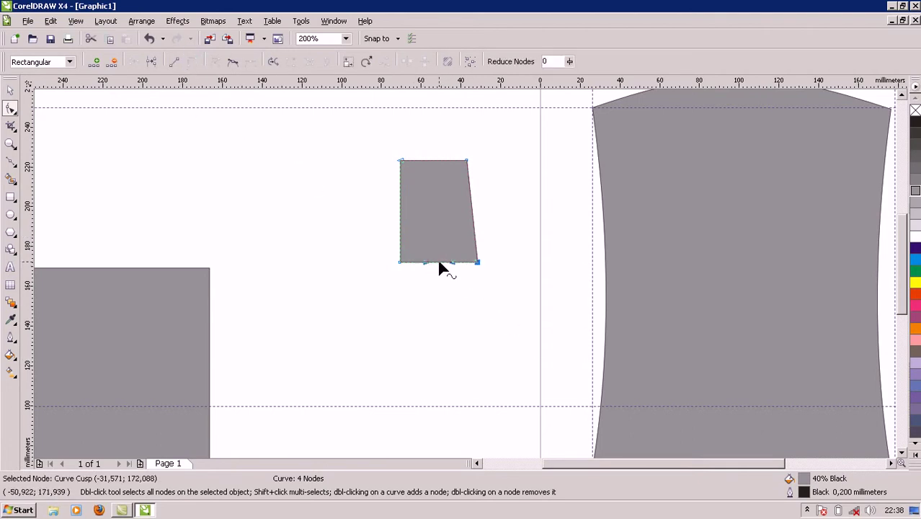
left_click_drag(438, 262, 440, 269)
left_click(515, 297)
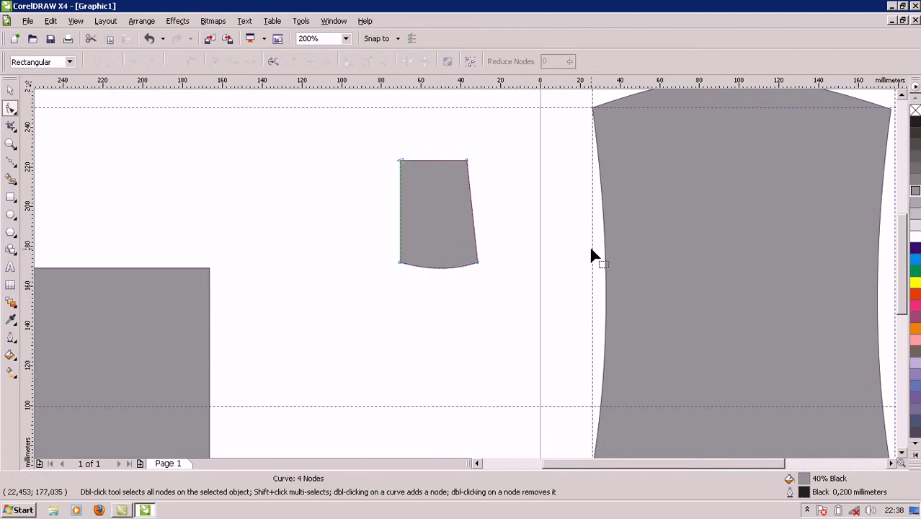
- Move the small sleeve piece onto the body so their top-left corners meet at the guideline intersection
left_click(10, 89)
left_click_drag(765, 465, 787, 469)
left_click_drag(382, 199, 565, 149)
- Rotate the sleeve piece about its top-left corner to 309.5 degrees so that it angles outward from the shoulder
left_click_drag(901, 319, 899, 286)
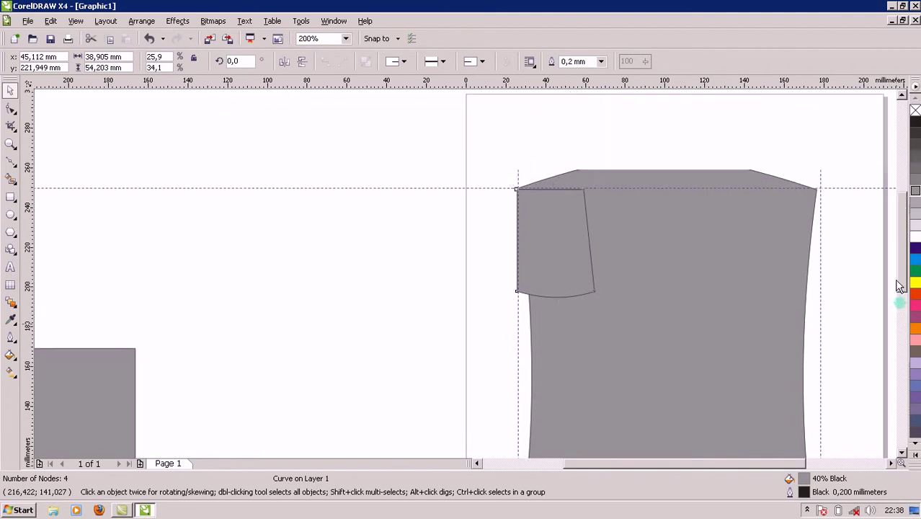
left_click(567, 266)
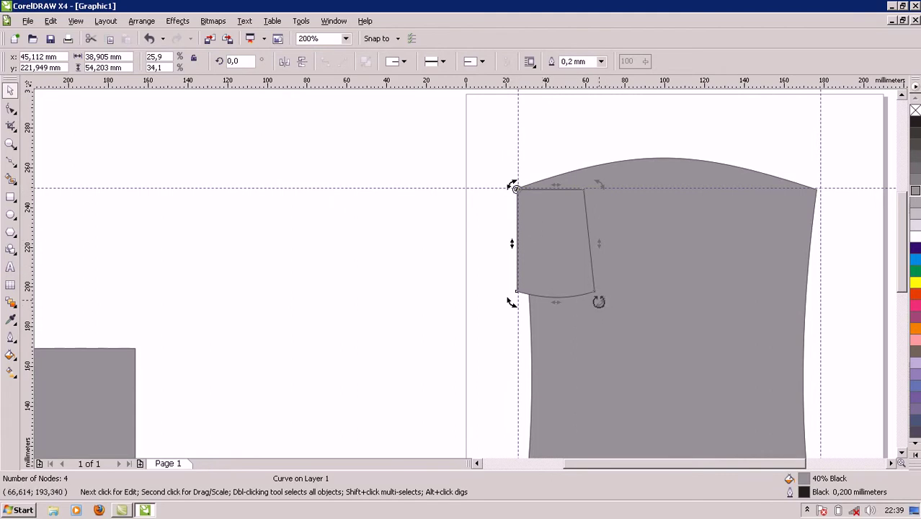
left_click_drag(598, 301, 487, 310)
left_click(389, 343)
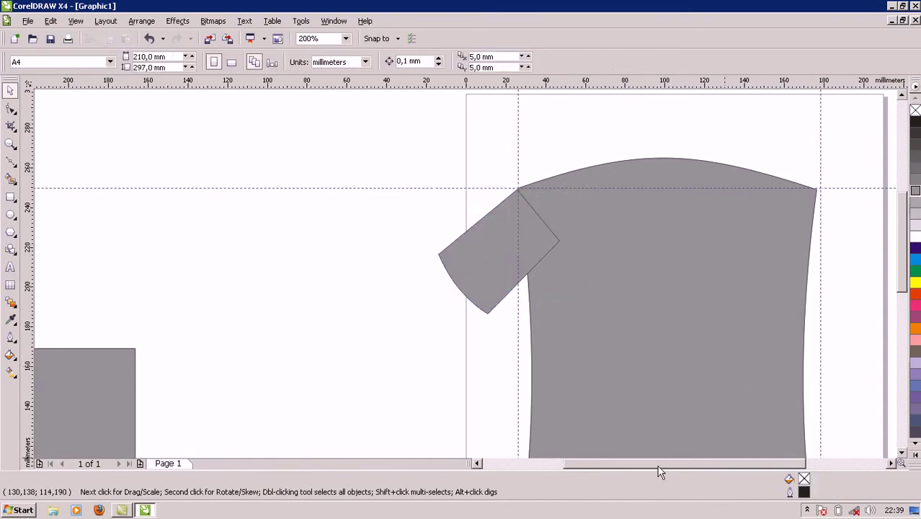
- Copy the left sleeve, mirror the copy horizontally and fit it to the body's right shoulder corner
left_click_drag(634, 463, 684, 468)
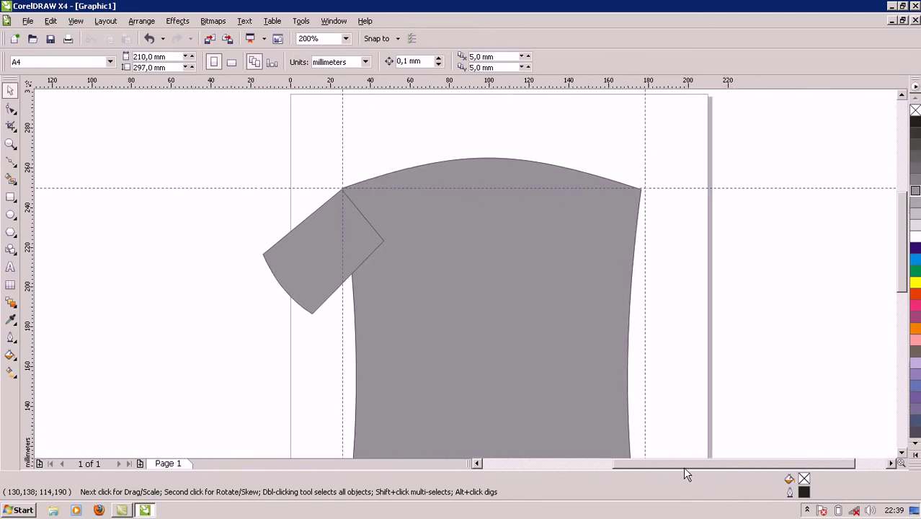
left_click(314, 278)
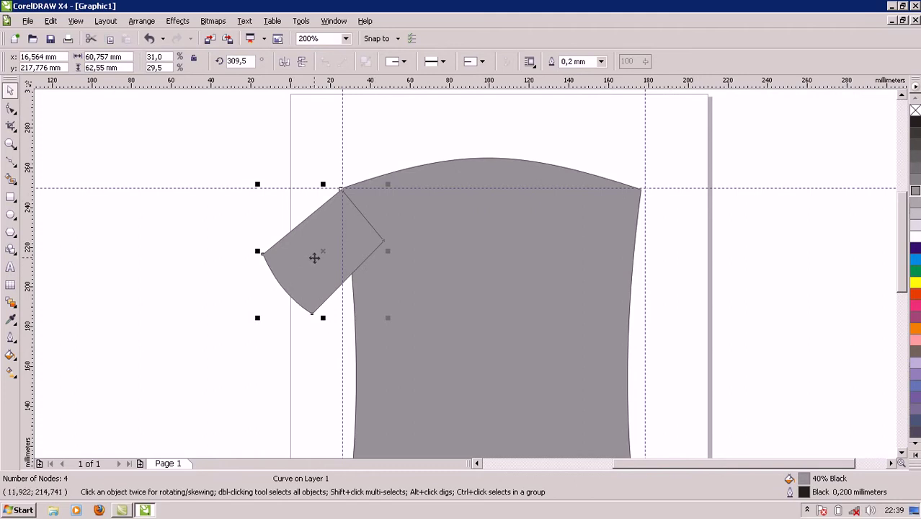
left_click_drag(314, 254, 569, 243)
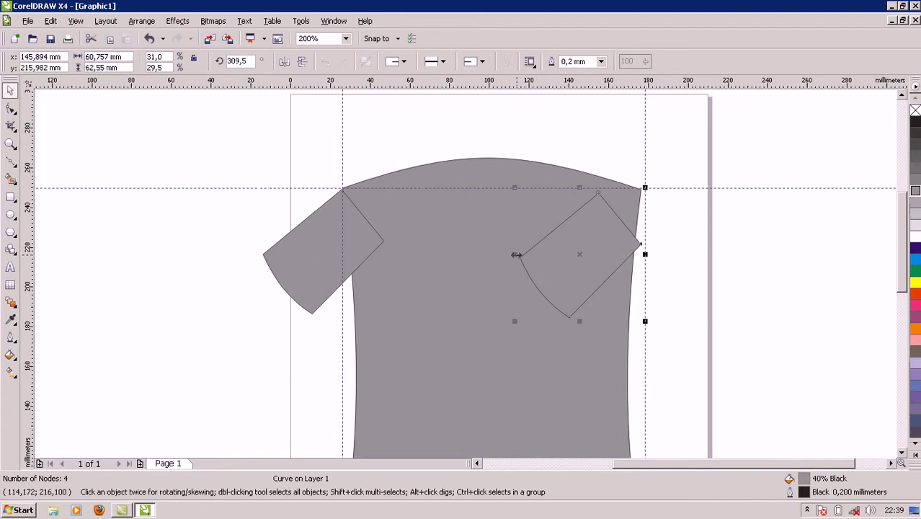
left_click_drag(519, 252, 699, 264)
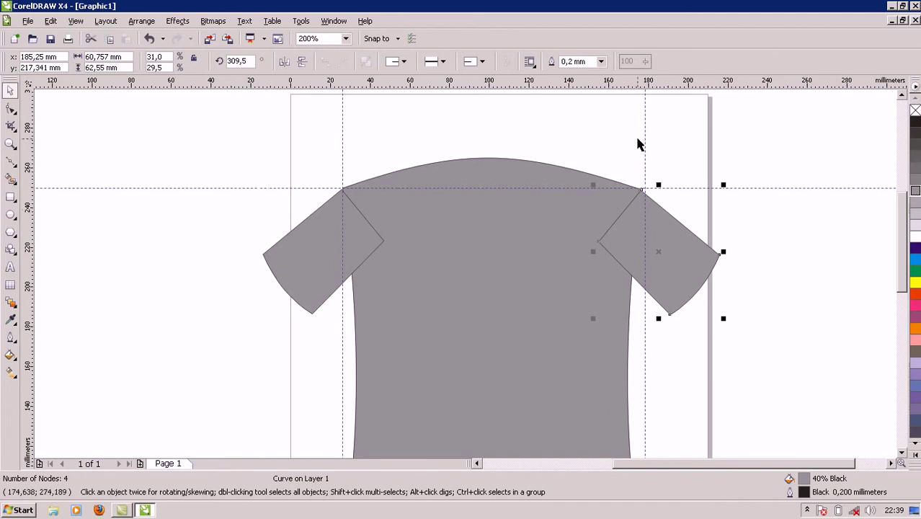
- Move the right vertical guideline to about 176 mm, in line with the body's right shoulder corner
left_click_drag(643, 142, 639, 143)
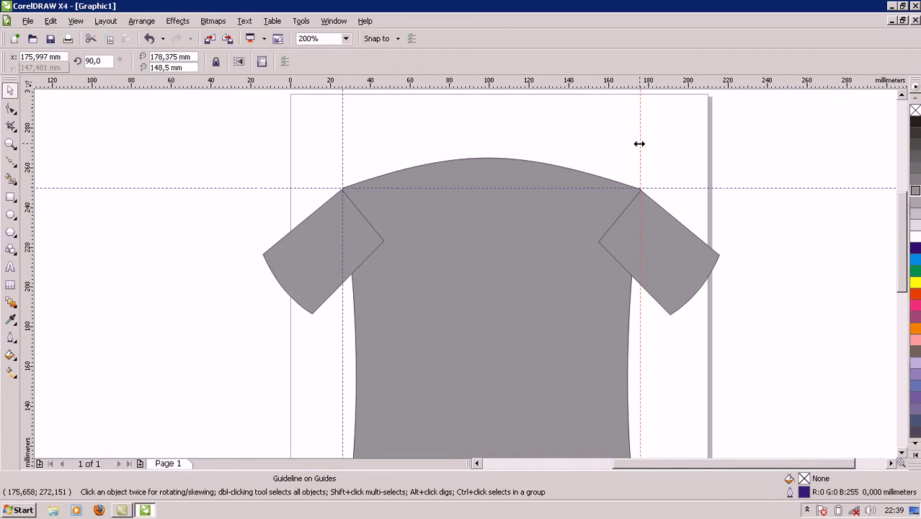
left_click(625, 153)
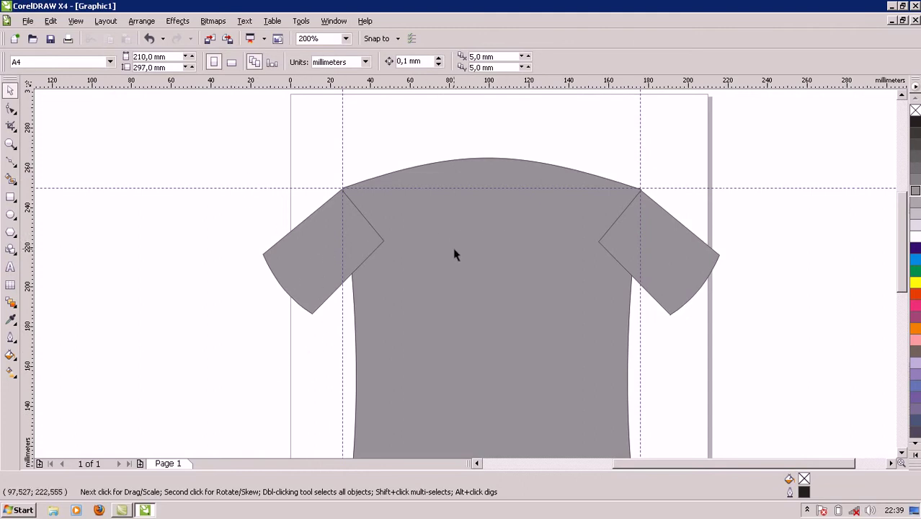
- Weld the left sleeve, the body and the right sleeve into a single shirt shape
left_click(311, 268)
left_click(450, 240, "shift")
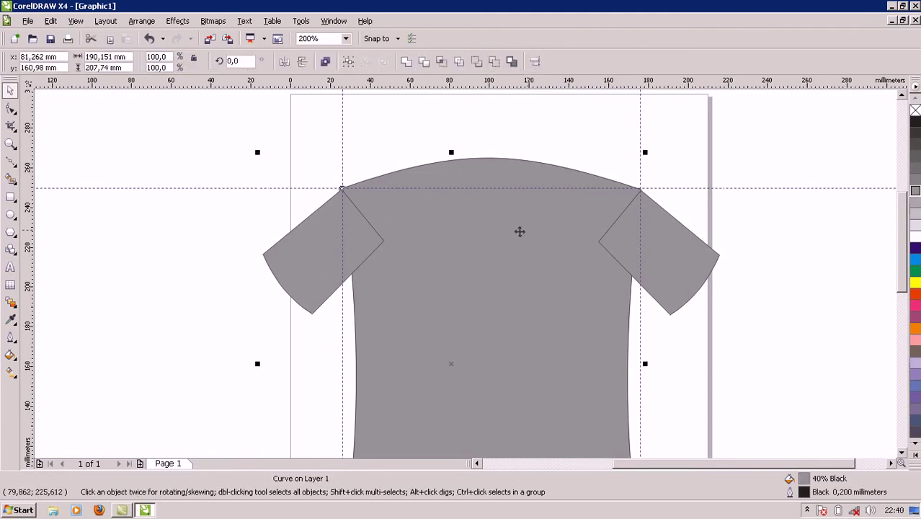
left_click(615, 233, "shift")
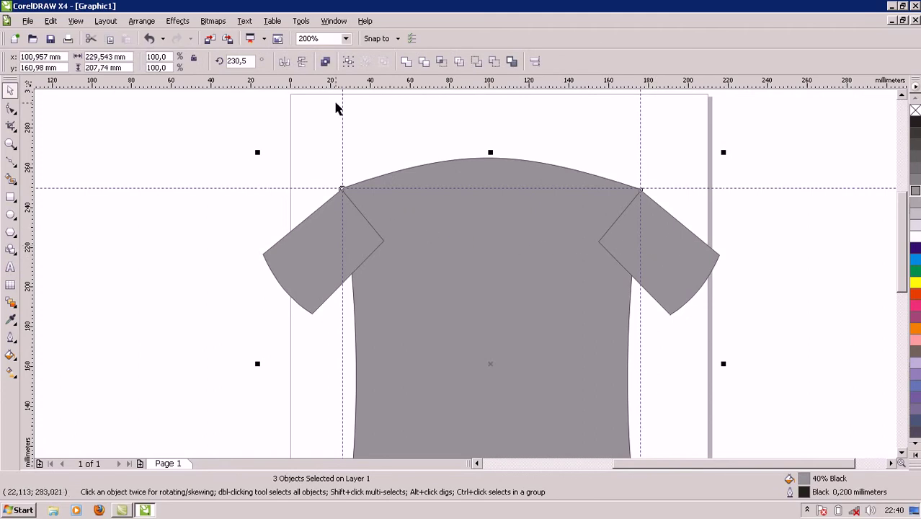
left_click(406, 64)
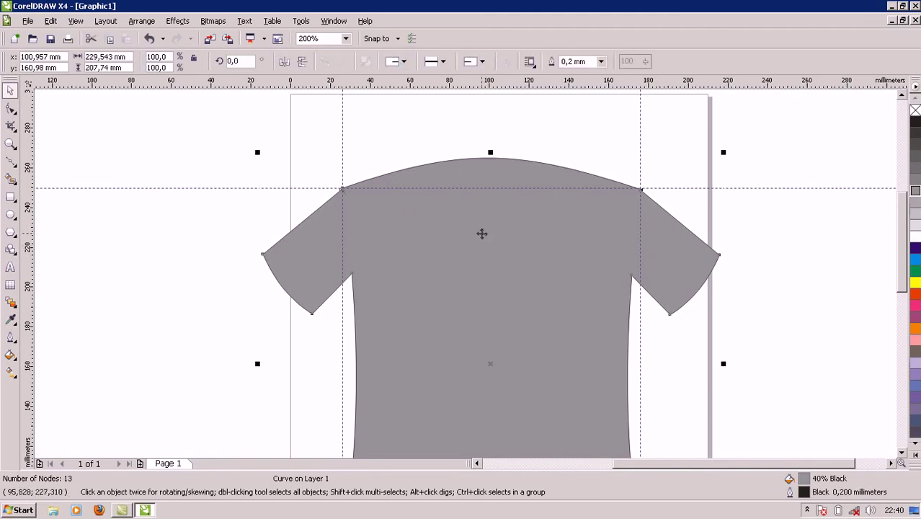
- Draw an ellipse about 55 by 21 mm in the empty area left of the shirt and fill it with 90% black
left_click(481, 233)
scroll(353, 264, "down", 1)
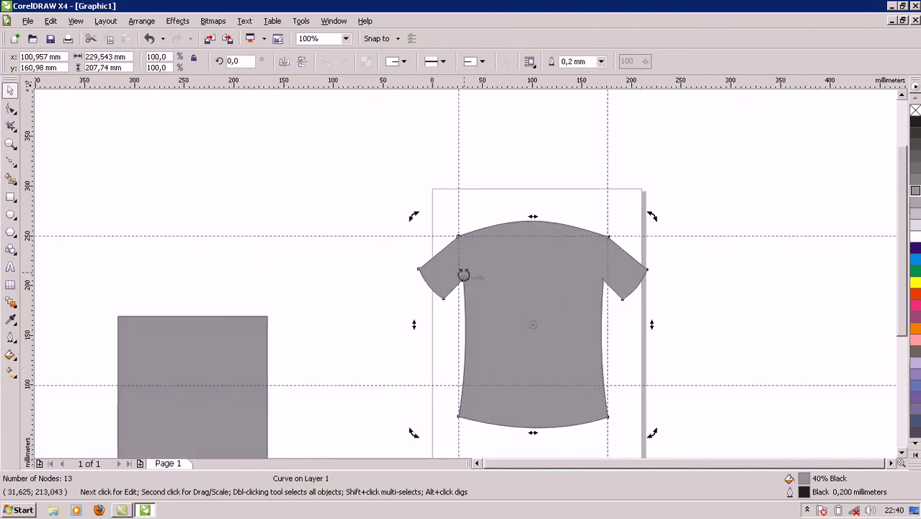
scroll(463, 271, "up", 1)
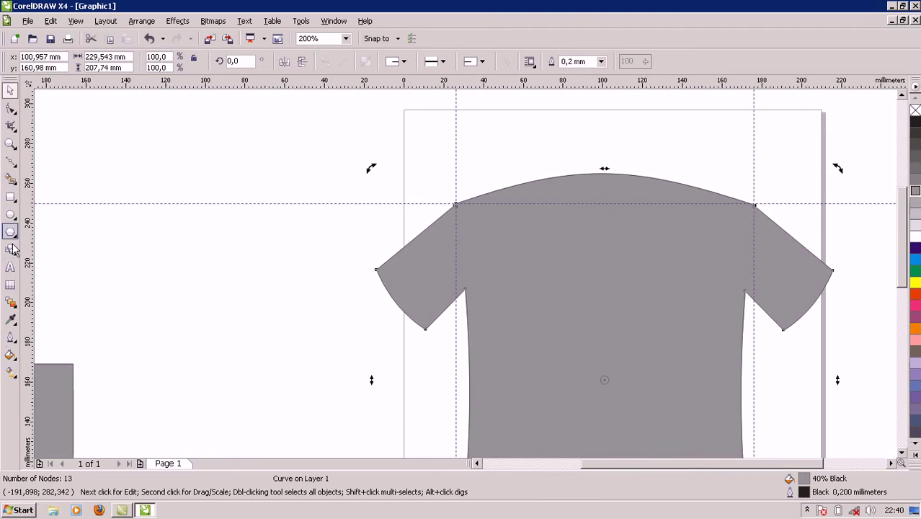
left_click(11, 216)
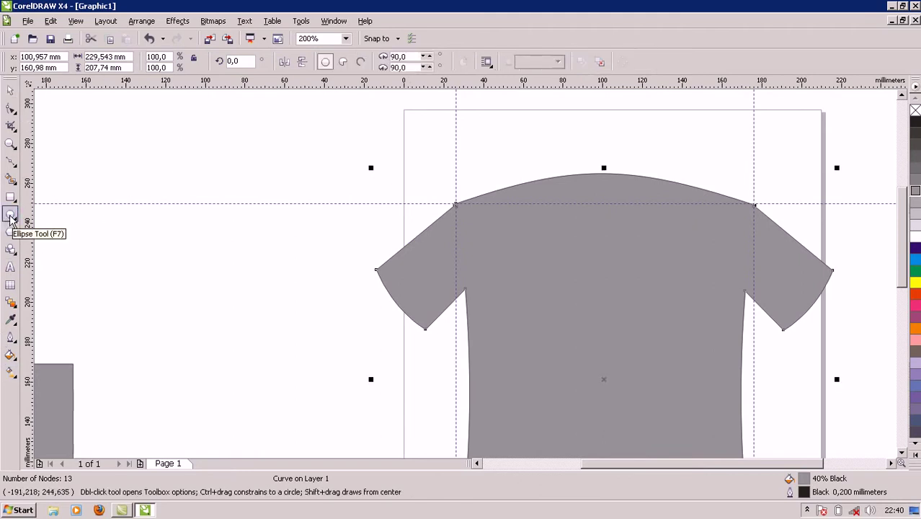
left_click_drag(123, 136, 231, 179)
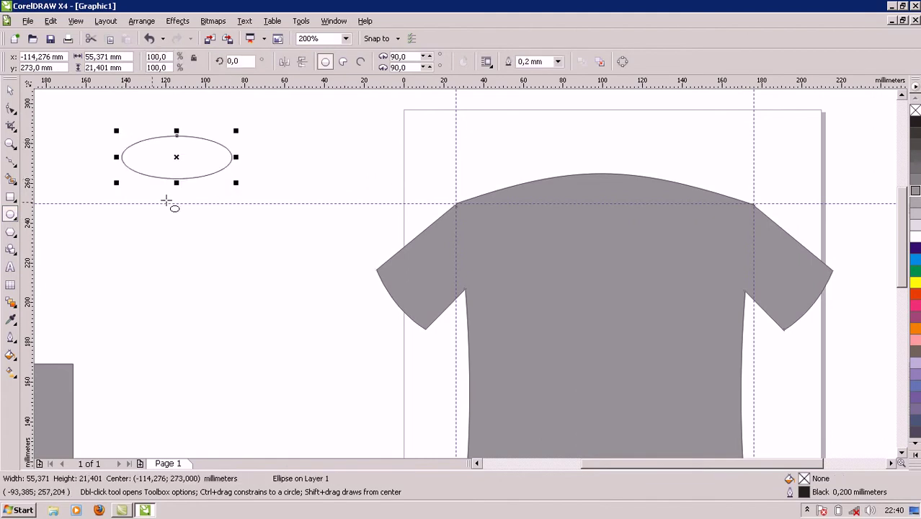
left_click(915, 136)
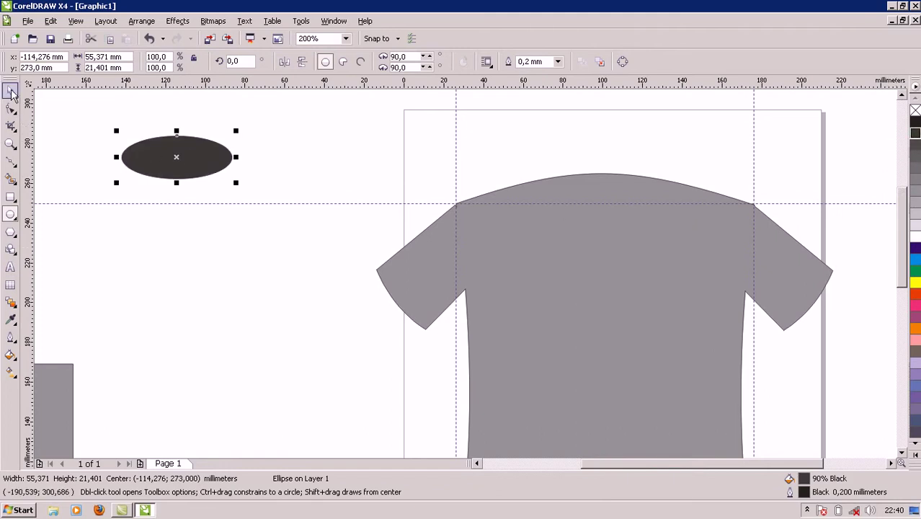
- Duplicate the dark ellipse, scale the copy down to about 41 by 16 mm inside it and fill it with 50% black
left_click(10, 89)
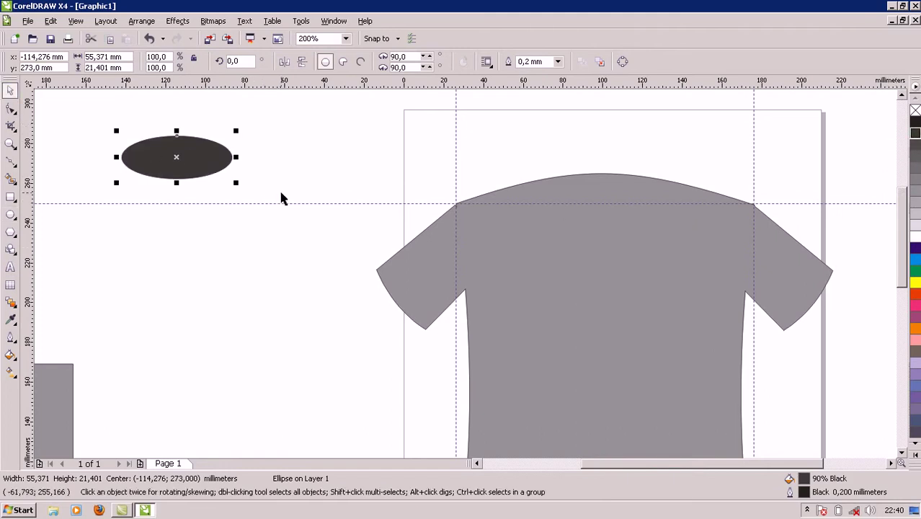
key("ctrl+d")
left_click_drag(245, 120, 241, 136)
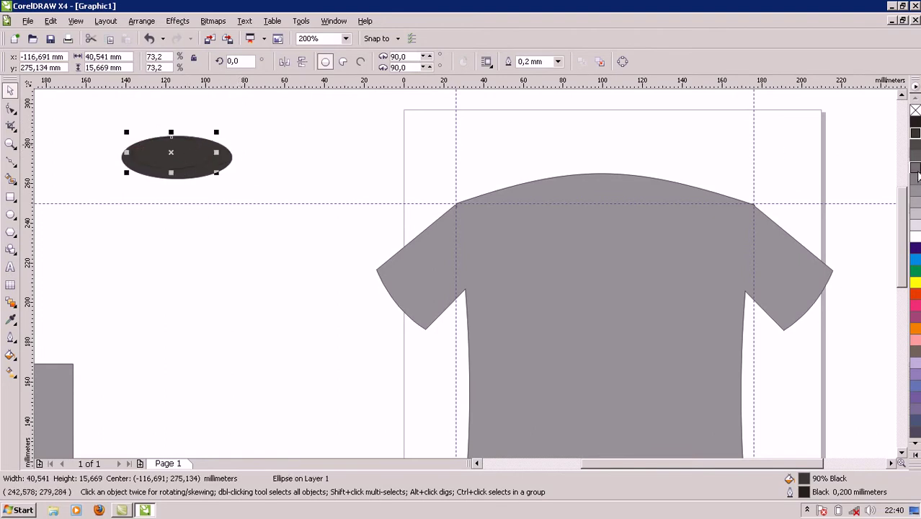
left_click(916, 180)
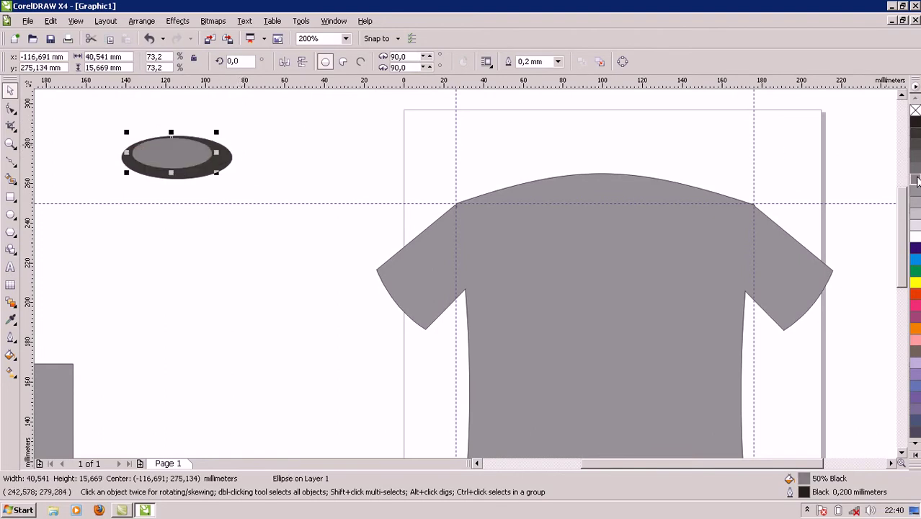
- Align the small grey ellipse and the large dark ellipse by their top edges and horizontal centres
left_click(224, 163, "shift")
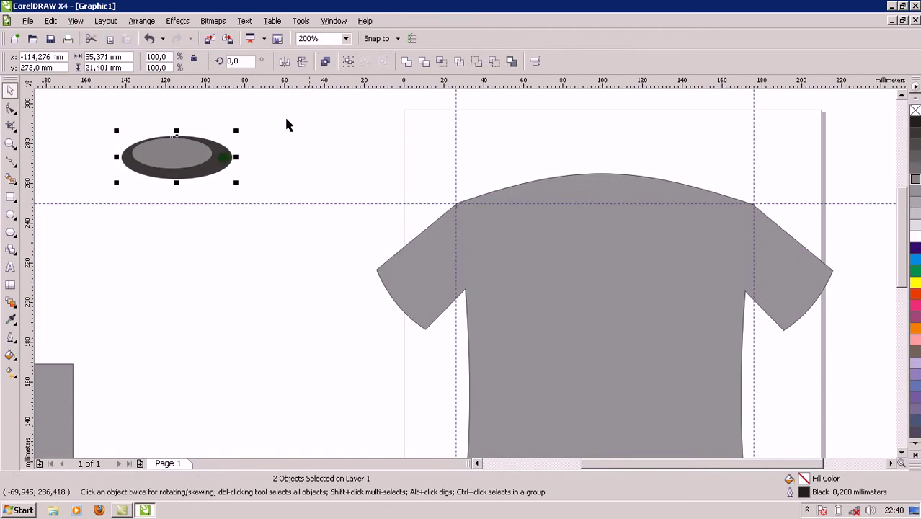
left_click(534, 64)
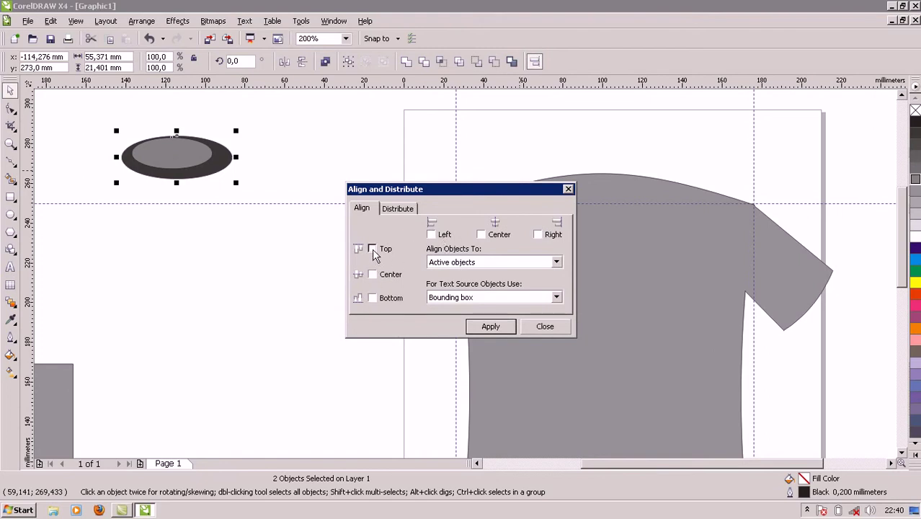
left_click(480, 234)
left_click(490, 327)
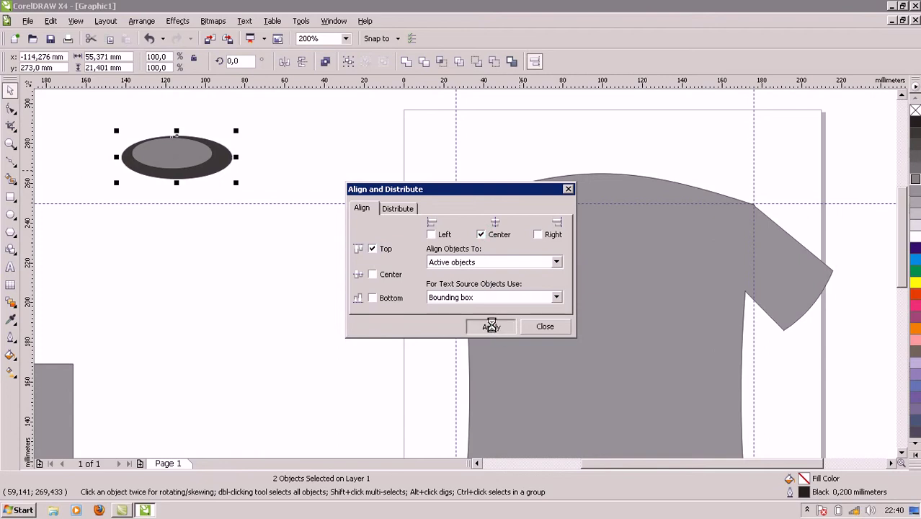
left_click(546, 326)
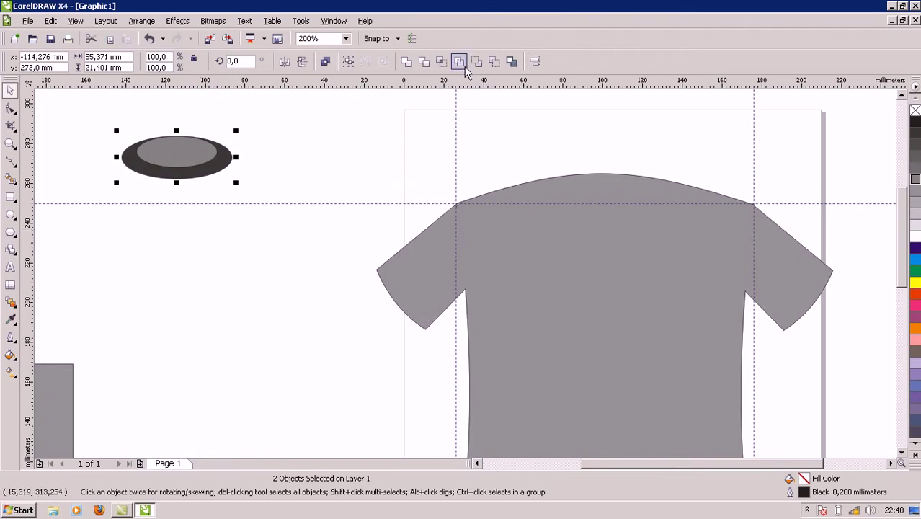
- Cut the small ellipse out of the dark one with Back Minus Front to form a collar ring, and select the ring
left_click(494, 67)
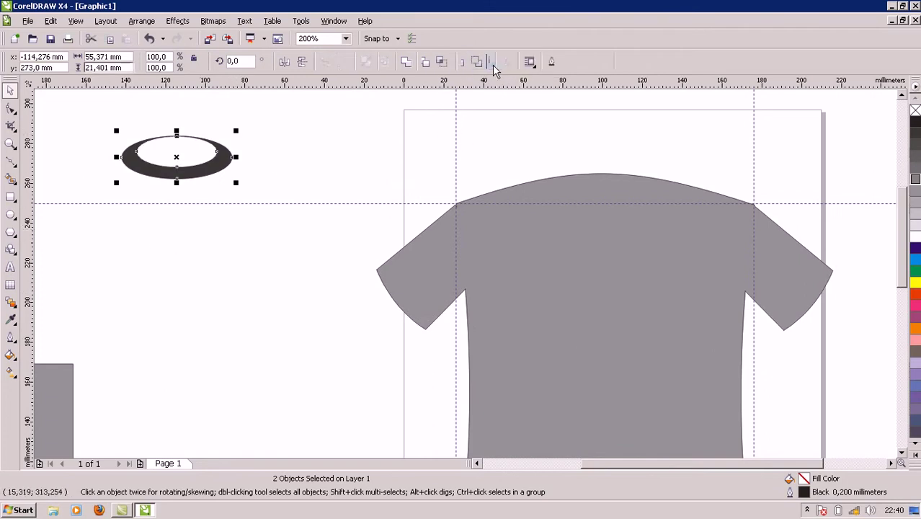
left_click(238, 207)
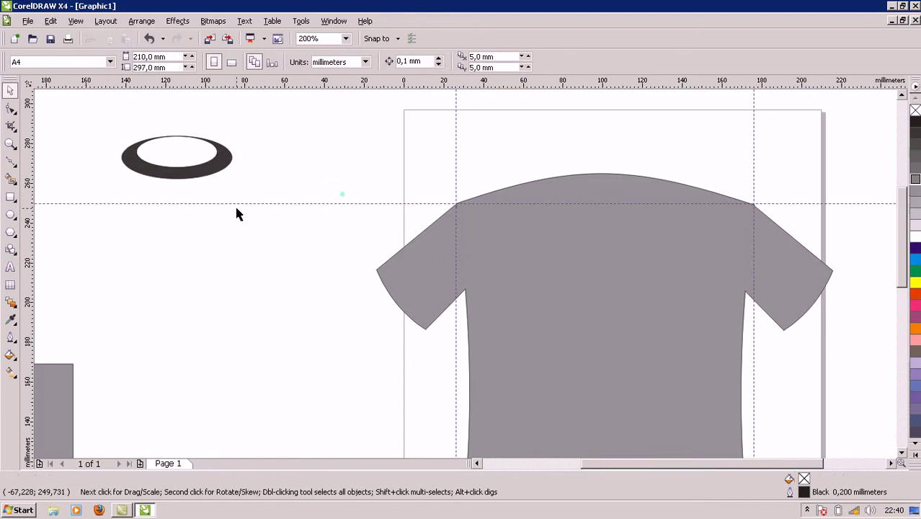
left_click(157, 178)
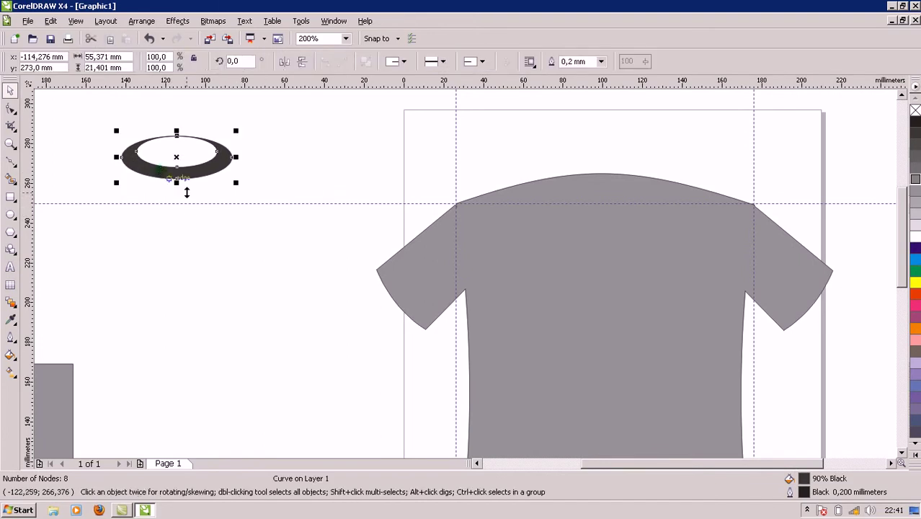
left_click(808, 509)
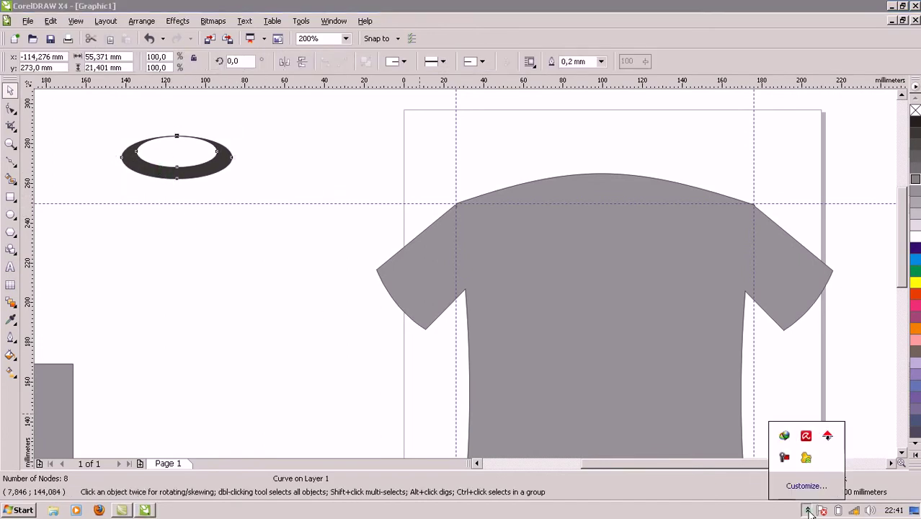
left_click(152, 173)
left_click(147, 162)
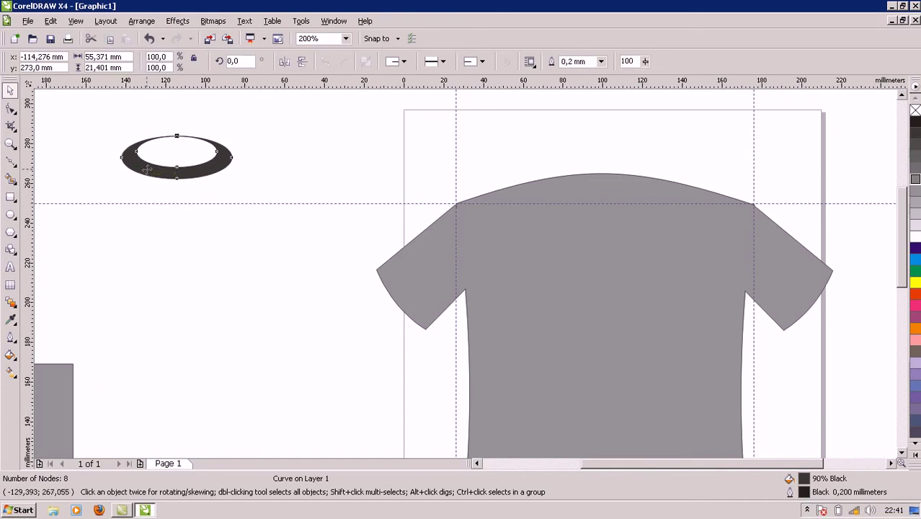
left_click(148, 163)
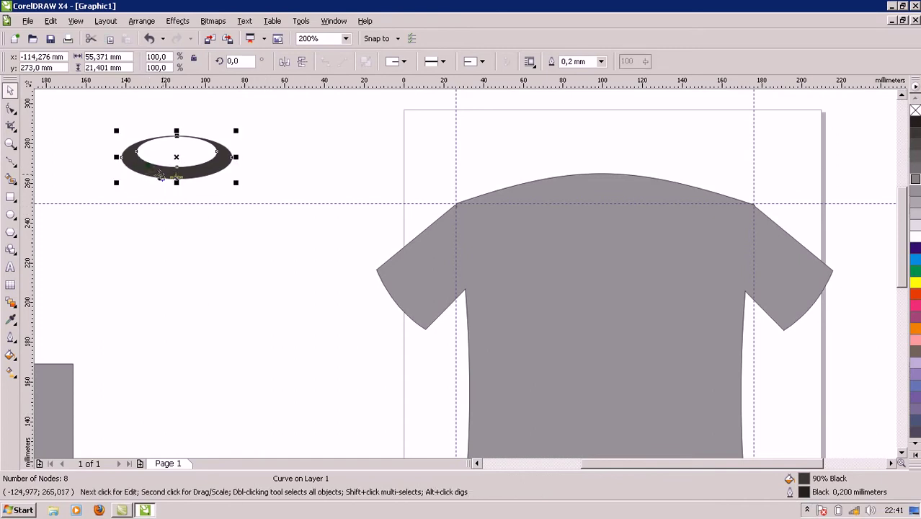
- Move the dark ring onto the shirt's neck area and align it with the shirt by top edge and horizontal centre
left_click(288, 172)
left_click(204, 173)
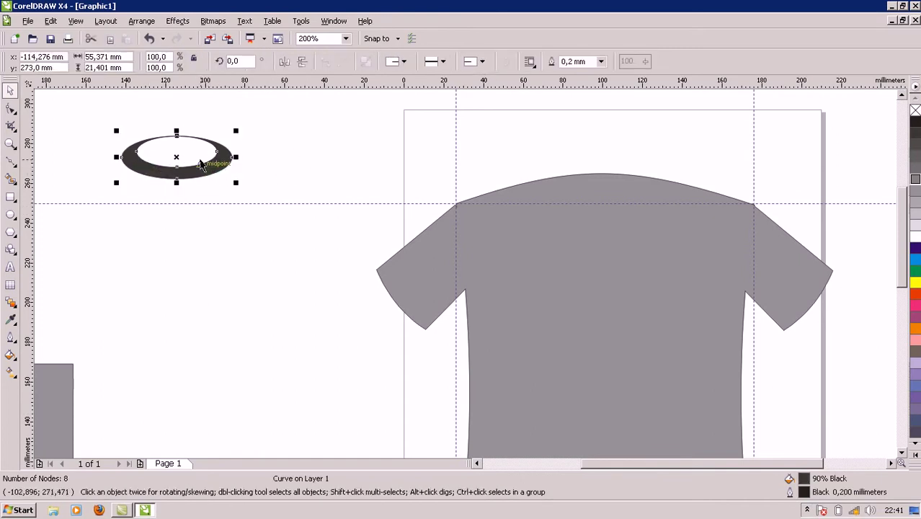
left_click_drag(203, 175, 620, 200)
left_click(624, 260, "shift")
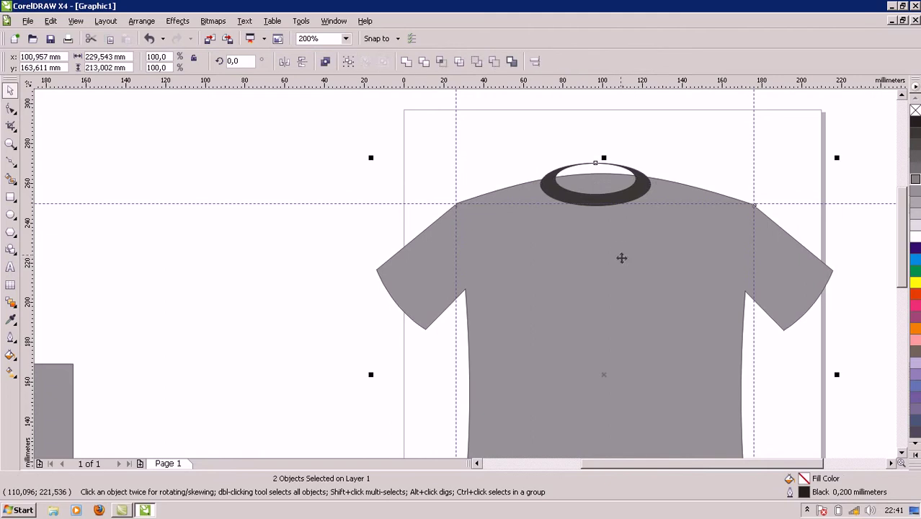
left_click(534, 62)
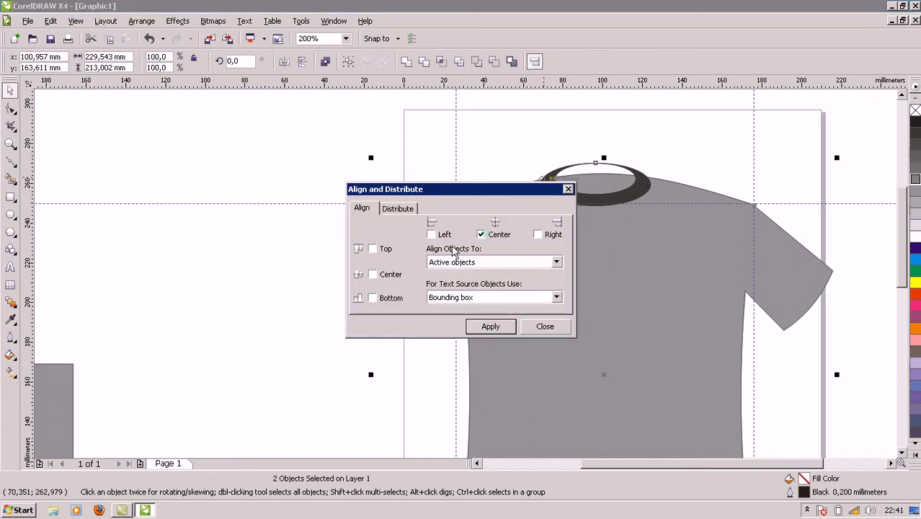
left_click(372, 248)
left_click(492, 329)
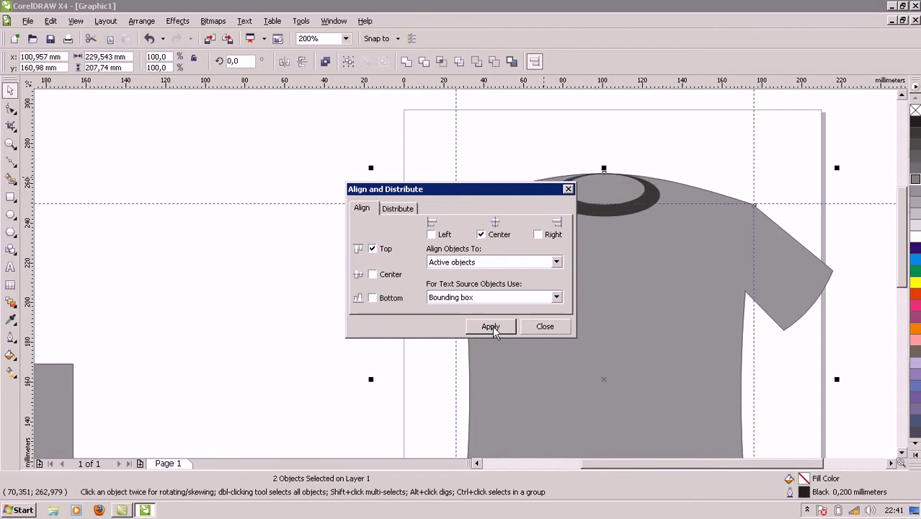
left_click(568, 190)
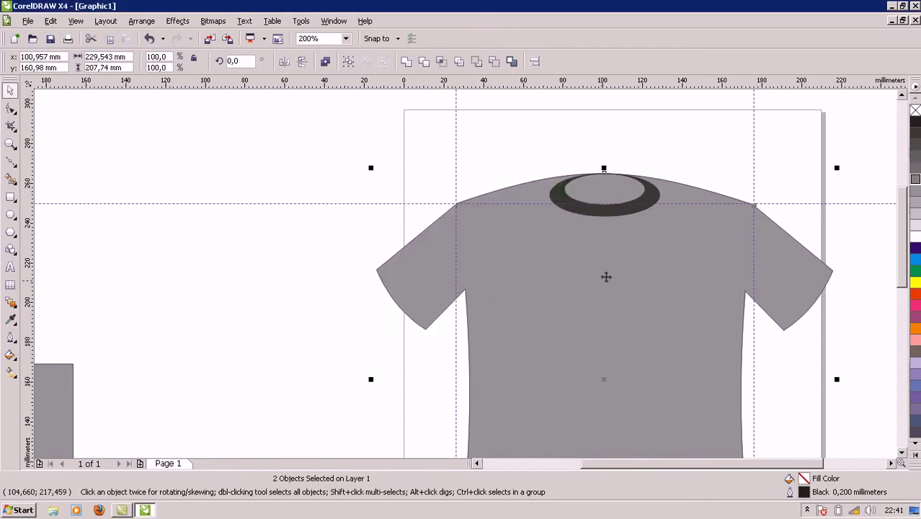
- Nudge the dark ring up about 8.5 mm so its upper part rises above the shirt's neck edge
left_click(281, 210)
left_click(585, 212)
key("Up")
key("Up")
key("Up")
key("Up")
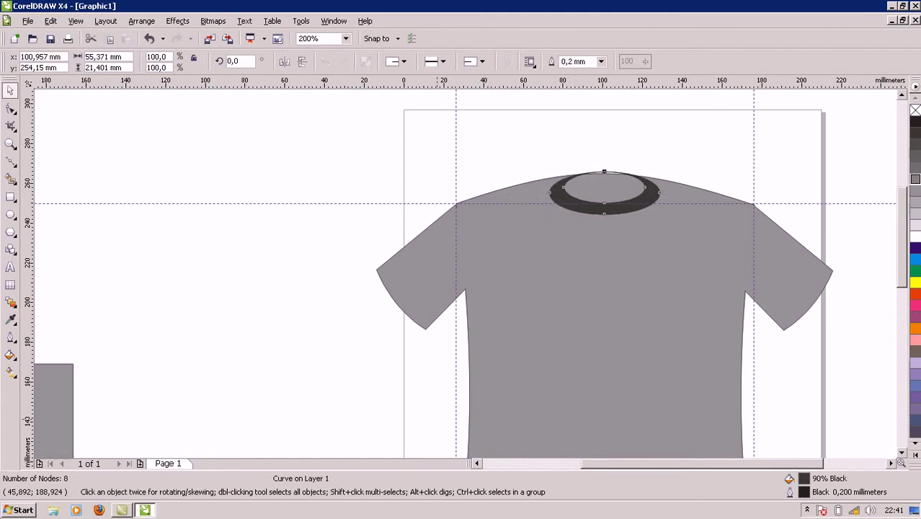
key("Up")
key("Up")
key("Up")
key("Up")
key("Up")
key("Up")
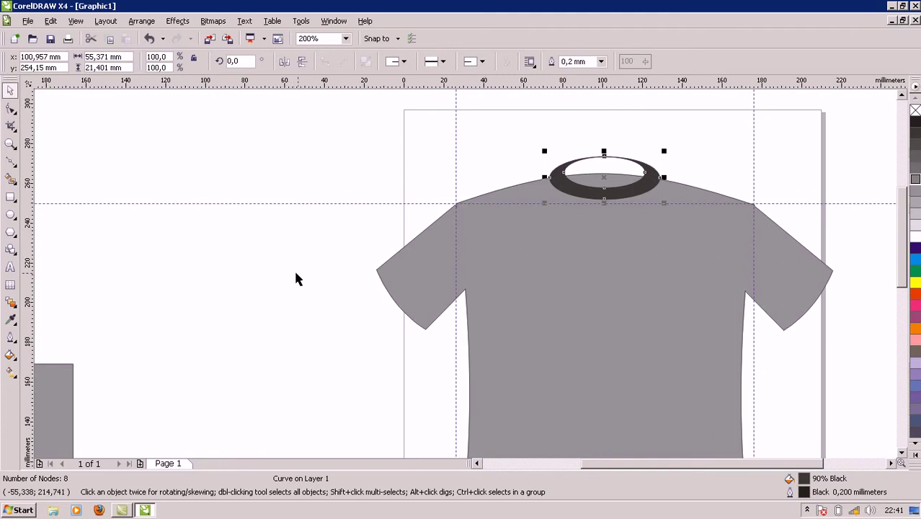
- Intersect the dark ring with the shirt to create a collar piece from their overlap
left_click(484, 274, "shift")
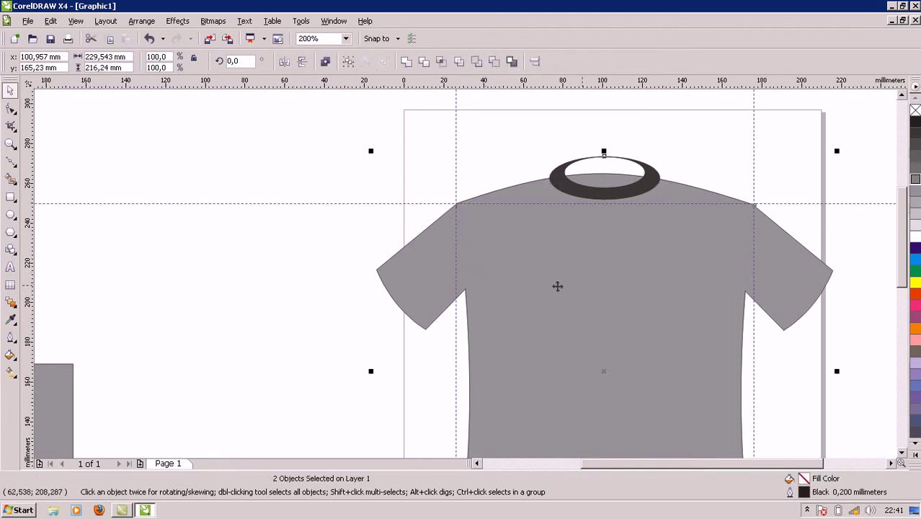
left_click(235, 193)
left_click(592, 193)
left_click(484, 258, "shift")
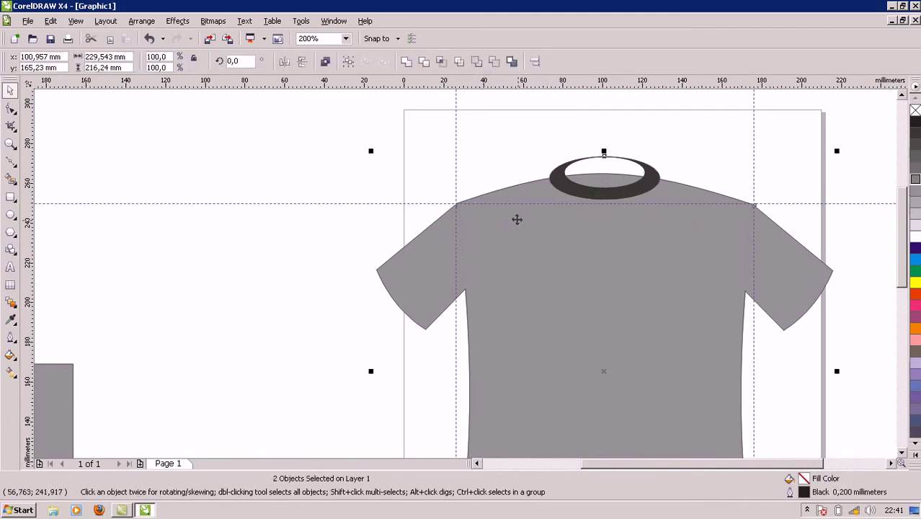
left_click(446, 65)
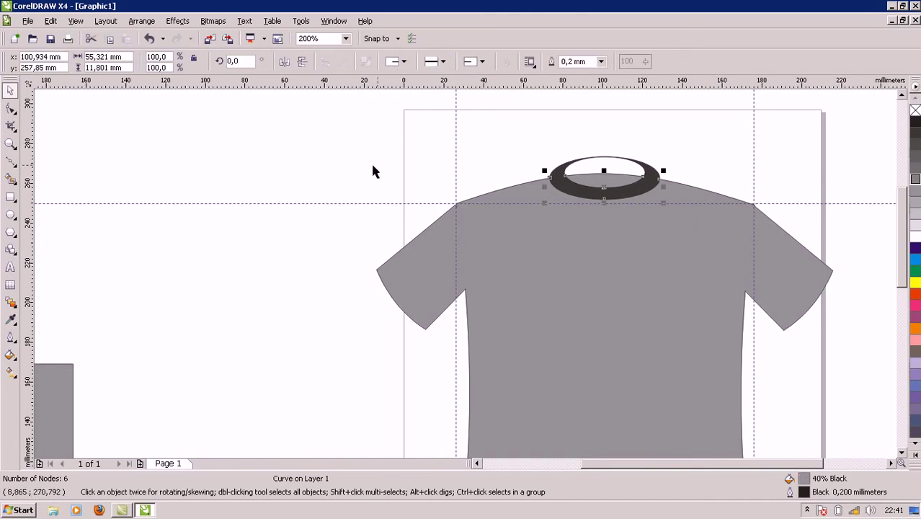
- Move the original ring to the empty area left of the shirt and fill the intersected collar piece with 90% black
left_click(355, 165)
left_click_drag(565, 171, 252, 148)
left_click(595, 191)
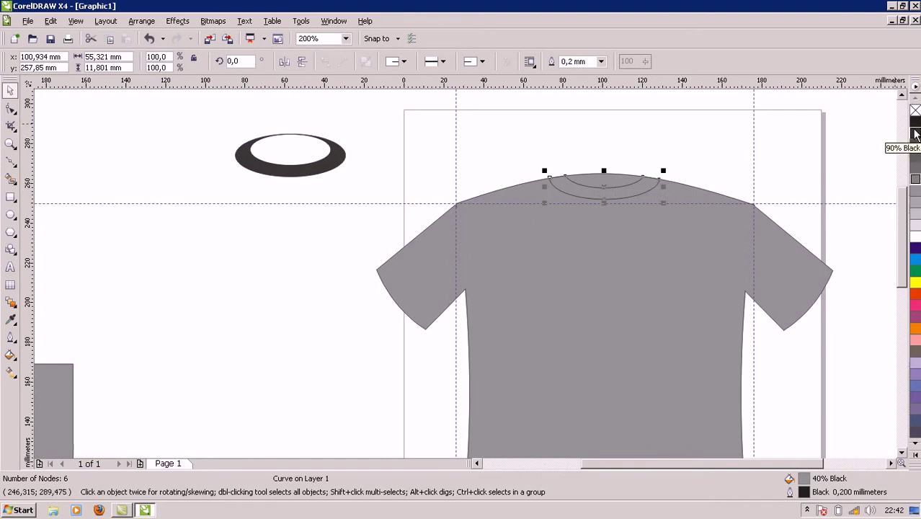
left_click(916, 134)
left_click(695, 137)
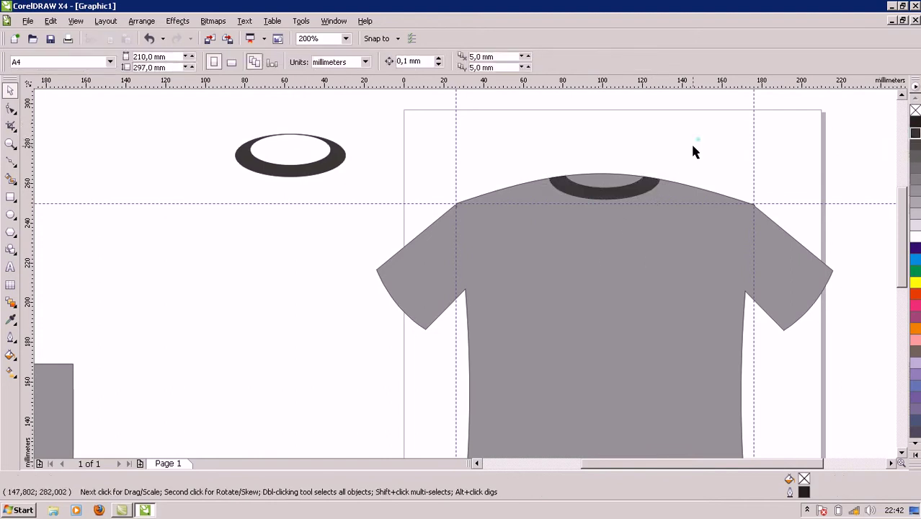
- Examine the whole shirt outline with its new collar, from the neck down to the hem
scroll(638, 397, "down", 1)
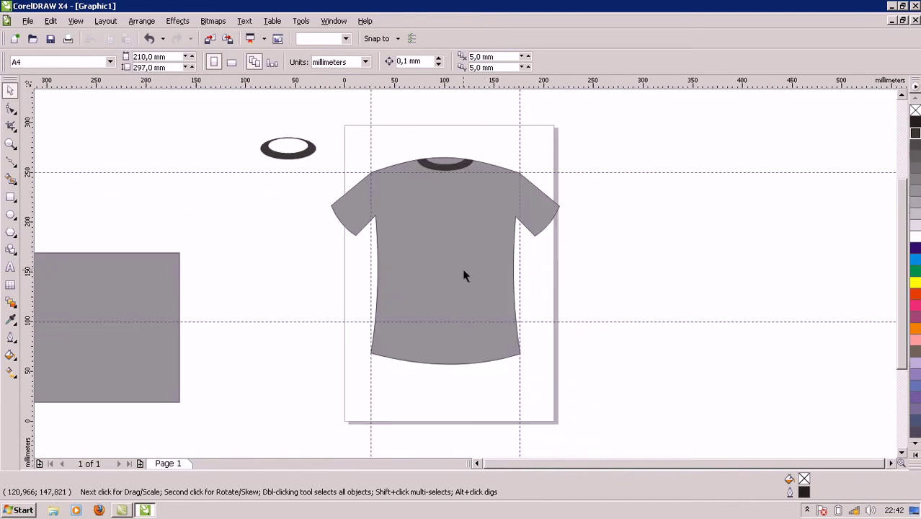
scroll(463, 272, "up", 1)
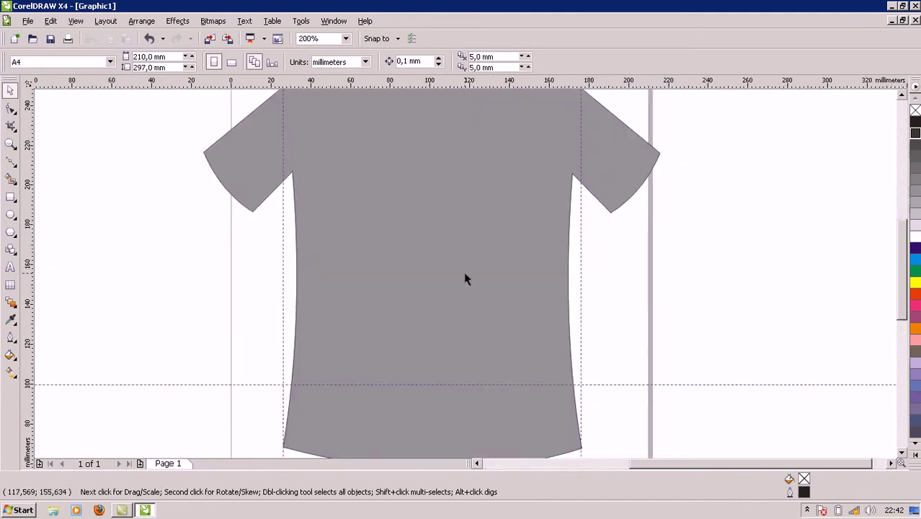
scroll(465, 279, "down", 1)
left_click_drag(901, 317, 886, 296)
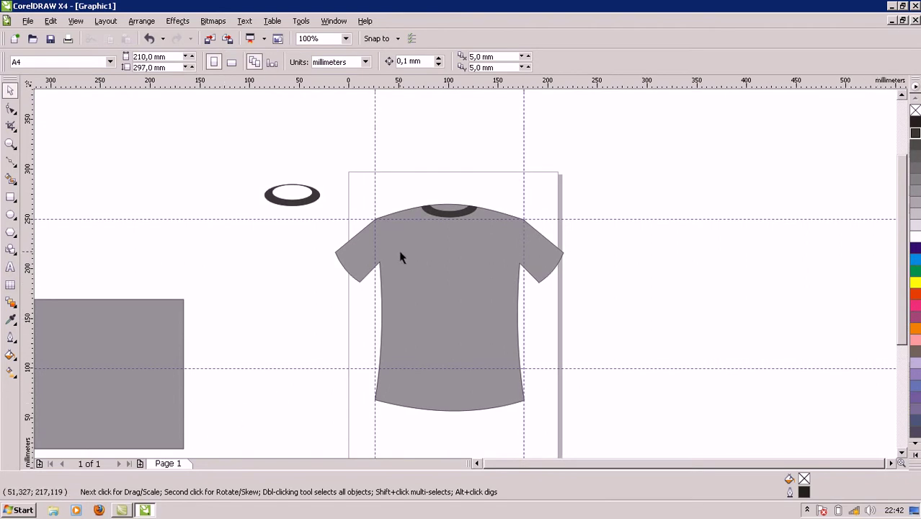
scroll(400, 249, "up", 1)
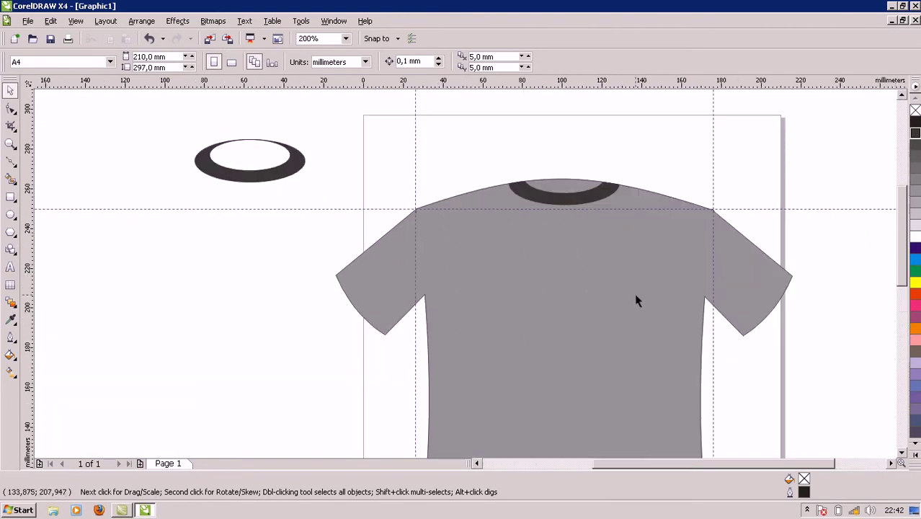
left_click(561, 183)
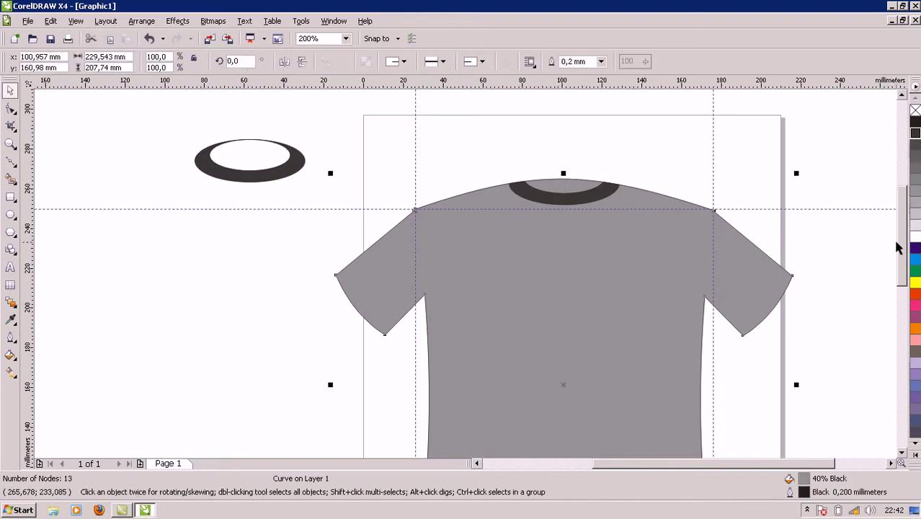
left_click_drag(904, 246, 907, 281)
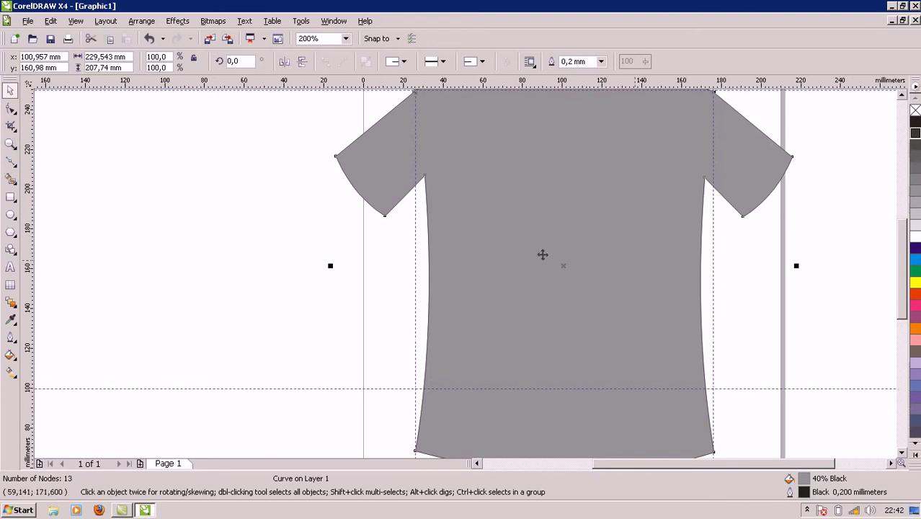
scroll(901, 288, "up", 3)
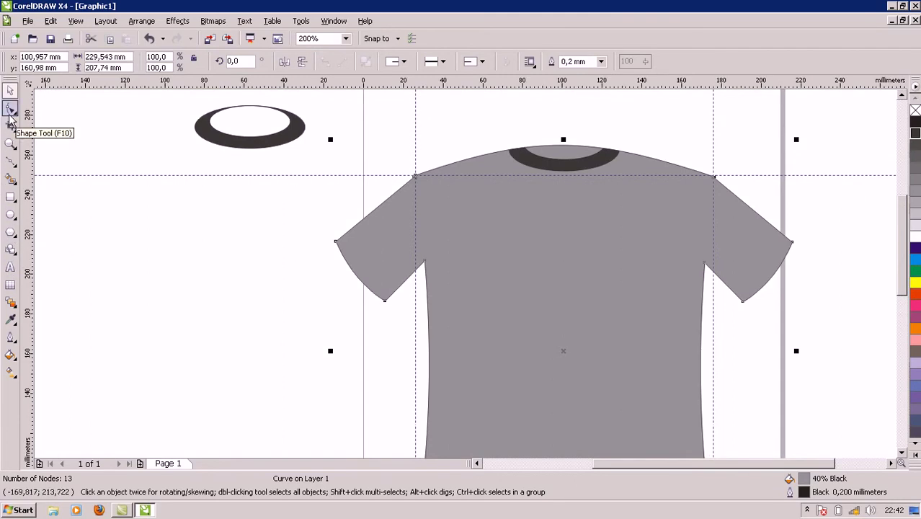
- Draw a straight Bezier line across the left sleeve just inside the cuff, from its upper edge to its lower edge
left_click(10, 162)
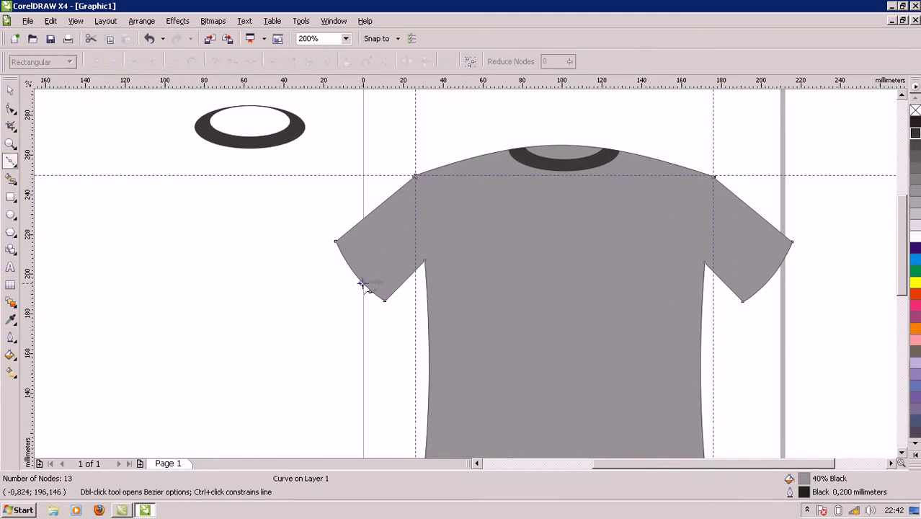
left_click(343, 236)
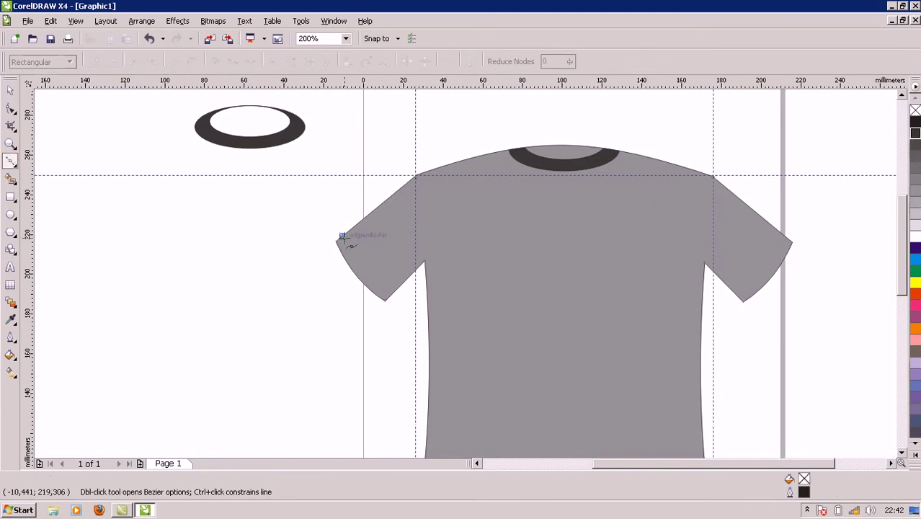
left_click(389, 295)
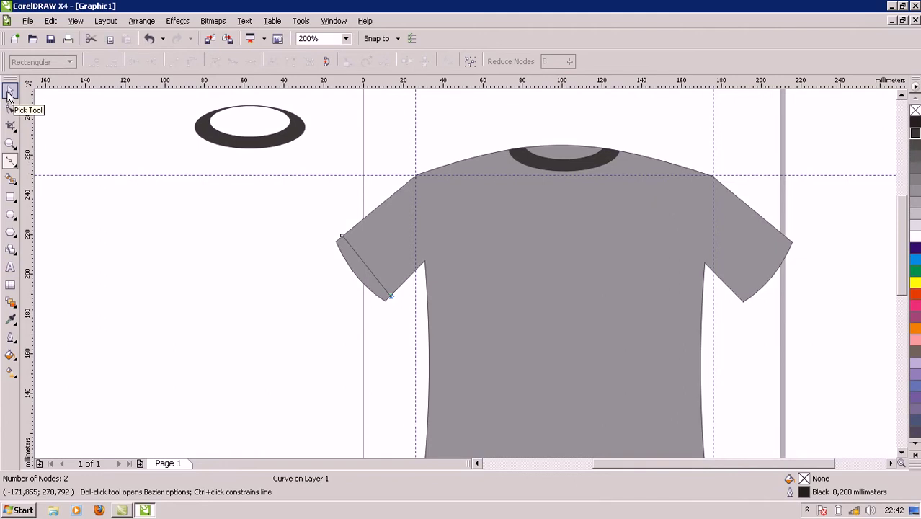
- Convert the straight line on the left sleeve to a curve and bend it parallel to the cuff edge
left_click(11, 108)
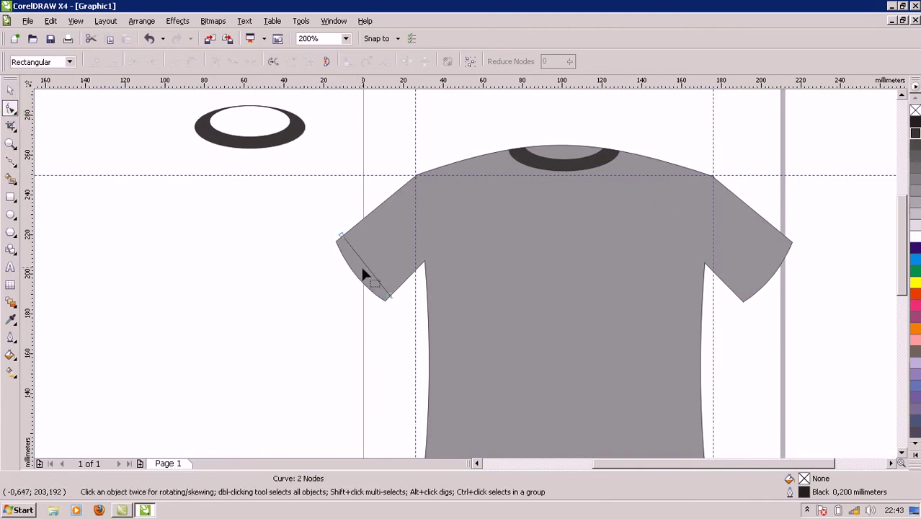
left_click_drag(364, 266, 364, 269)
left_click(365, 265)
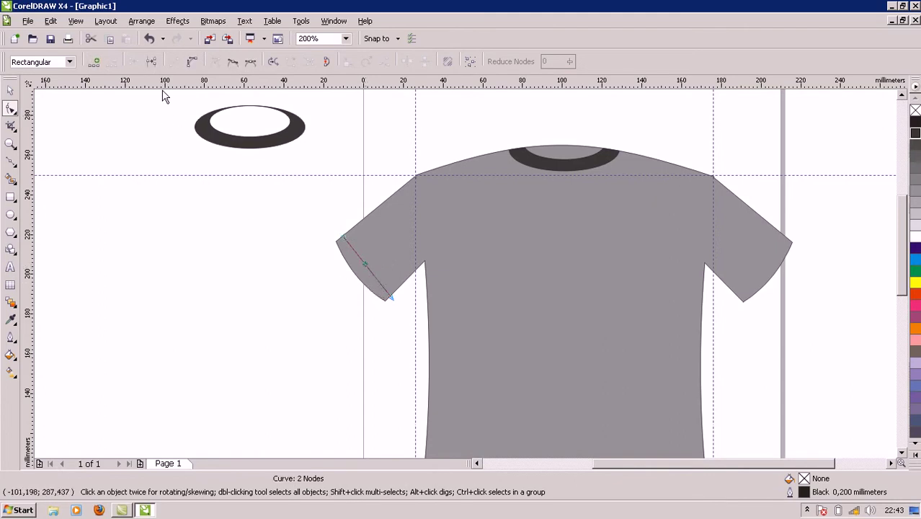
left_click(193, 64)
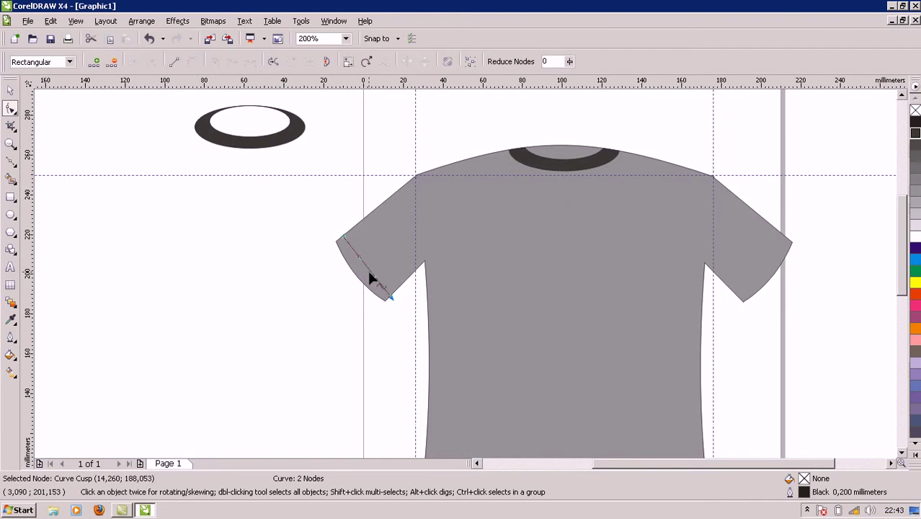
mouse_move(366, 269)
left_mouse_down()
mouse_move(364, 277)
mouse_move(378, 267)
left_mouse_up()
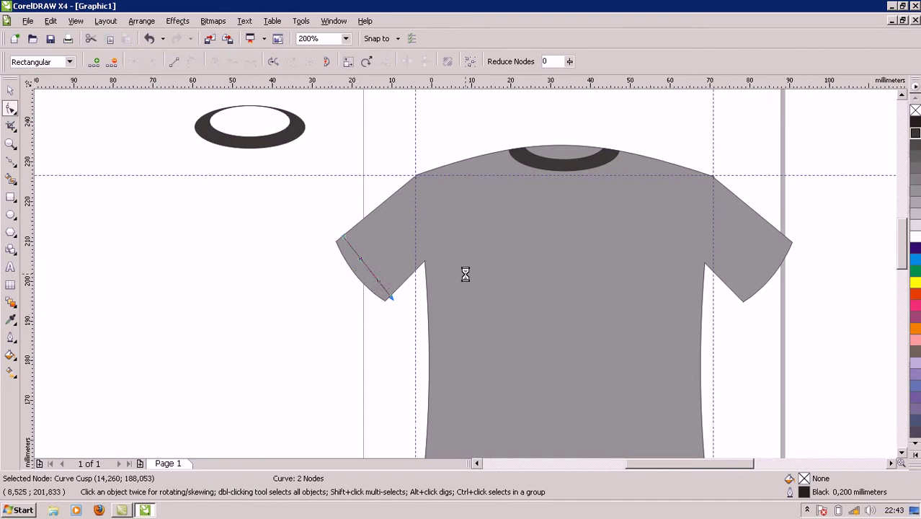
scroll(378, 267, "up", 1)
left_click_drag(444, 278, 432, 290)
left_click(389, 321)
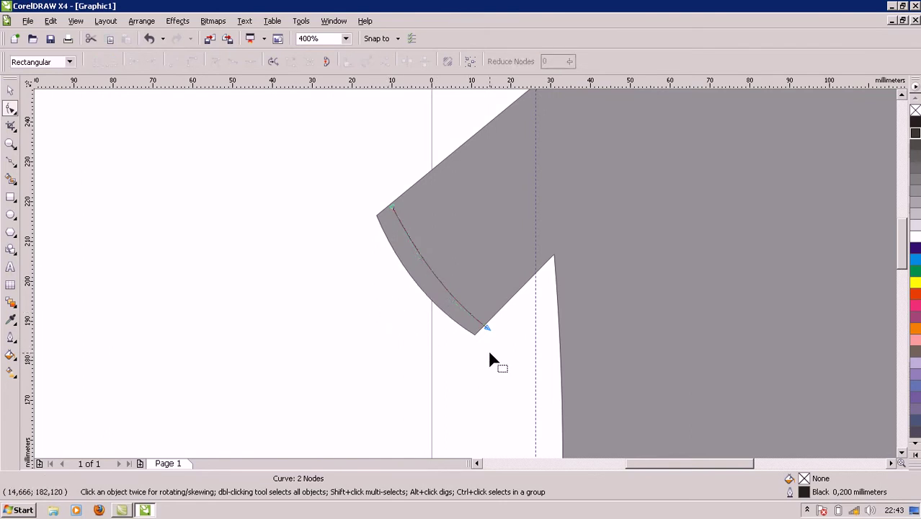
- Nudge the cuff curve's lower end node 0.1 mm left and 0.3 mm up, closer to the sleeve's lower edge
left_click_drag(489, 331, 482, 328)
left_click(488, 342)
key("ctrl+z")
key("Left")
key("Up")
key("Up")
key("Up")
key("Left")
key("Left")
key("Left")
key("Left")
key("Left")
key("Left")
key("Left")
key("Left")
key("Left")
key("Left")
key("Left")
key("Left")
key("Left")
key("Left")
key("Left")
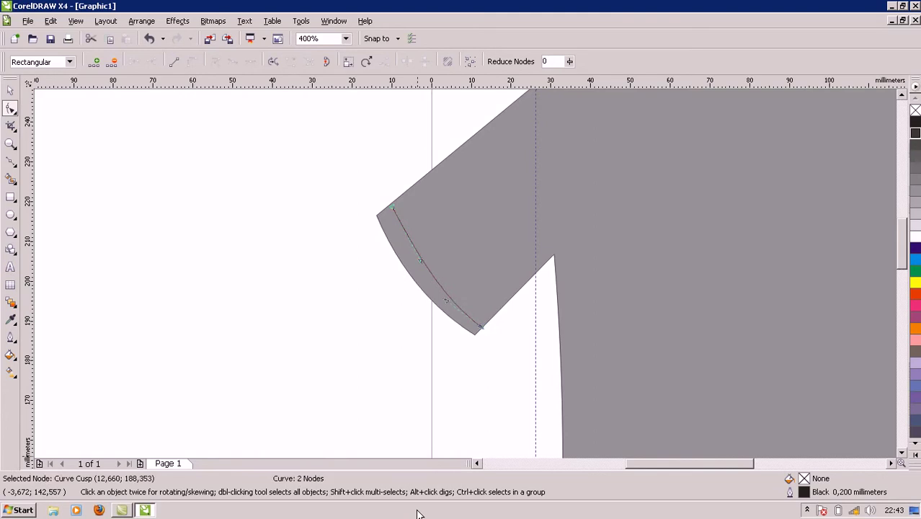
key("Right")
key("Right")
key("Right")
key("Right")
key("Right")
key("Right")
key("Right")
key("Right")
key("Right")
key("Right")
key("Right")
key("Right")
key("Right")
key("Right")
key("Right")
left_click(378, 314)
left_click(438, 283)
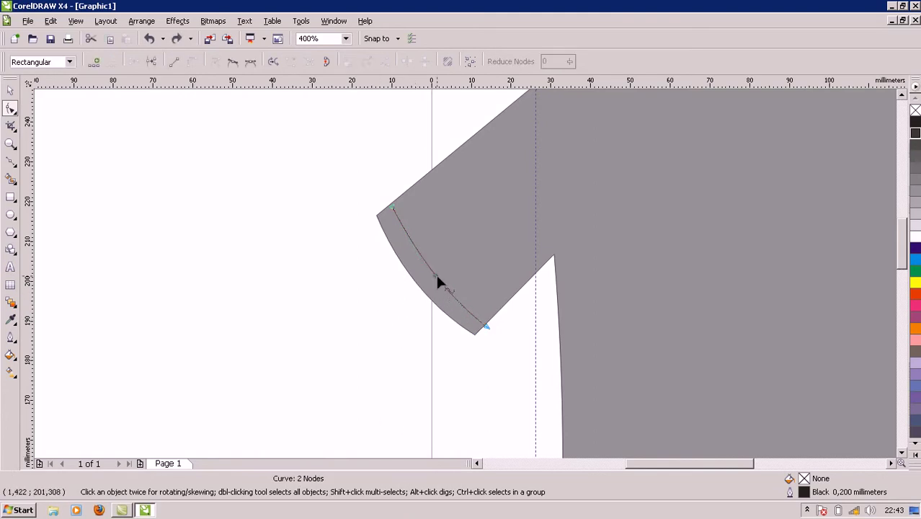
- Nudge the whole cuff curve left and up along the left sleeve, to X 1.159 mm and Y 203.813 mm
left_click(10, 90)
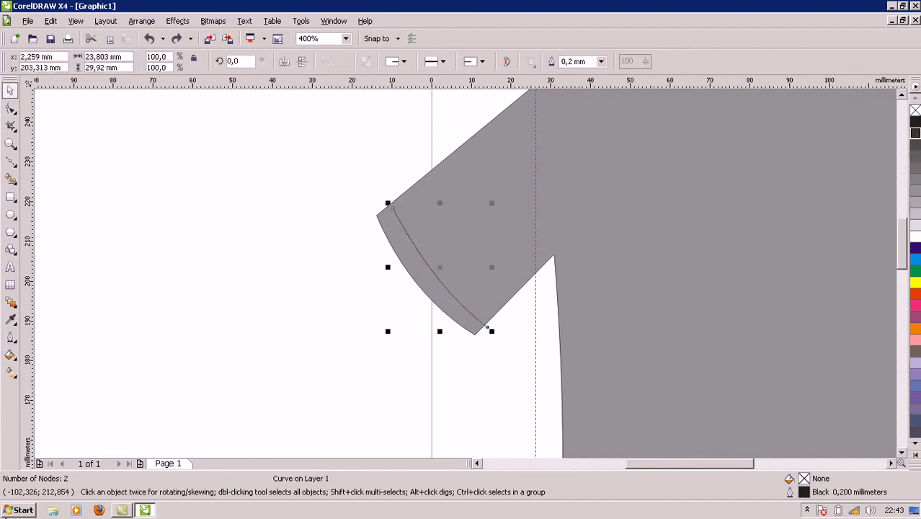
key("Left")
key("Left")
key("Left")
key("Left")
key("Left")
key("Left")
key("Left")
key("Left")
key("Left")
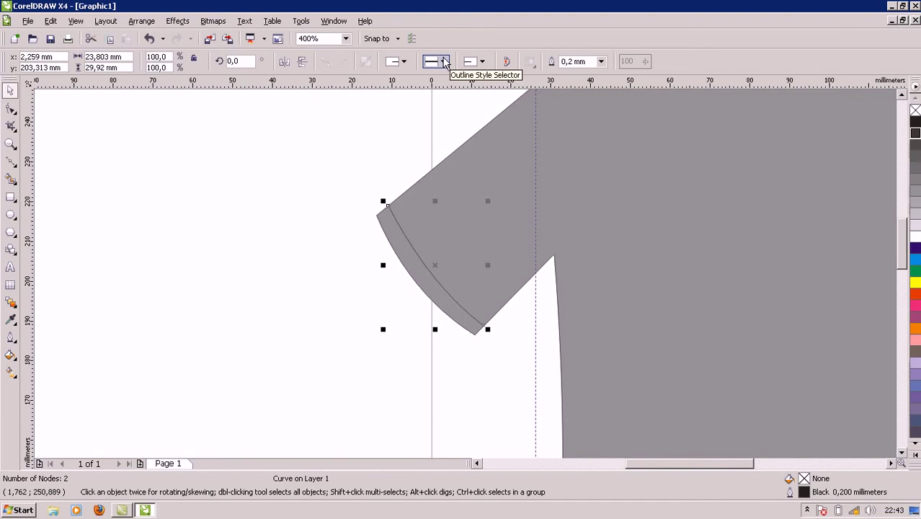
- Try several dashed outline styles on the left cuff curve and apply the one with long, spaced dashes
left_click(445, 64)
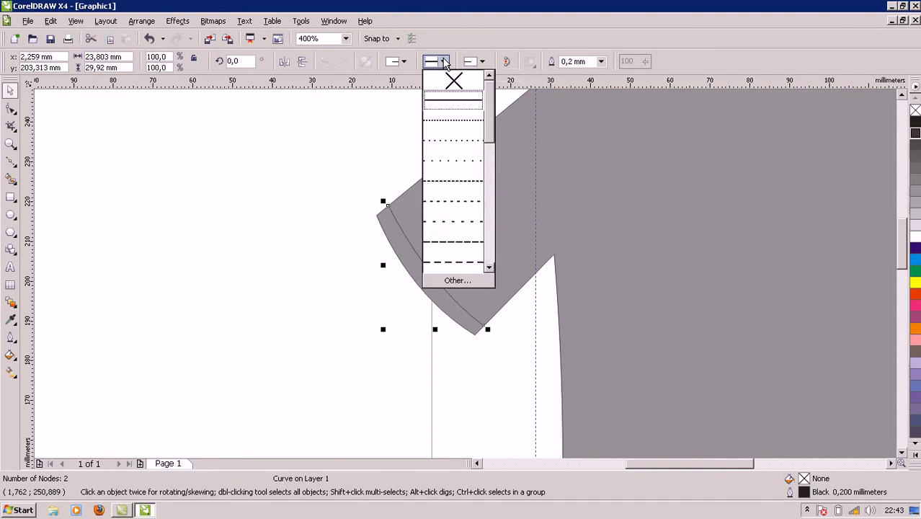
left_click(457, 238)
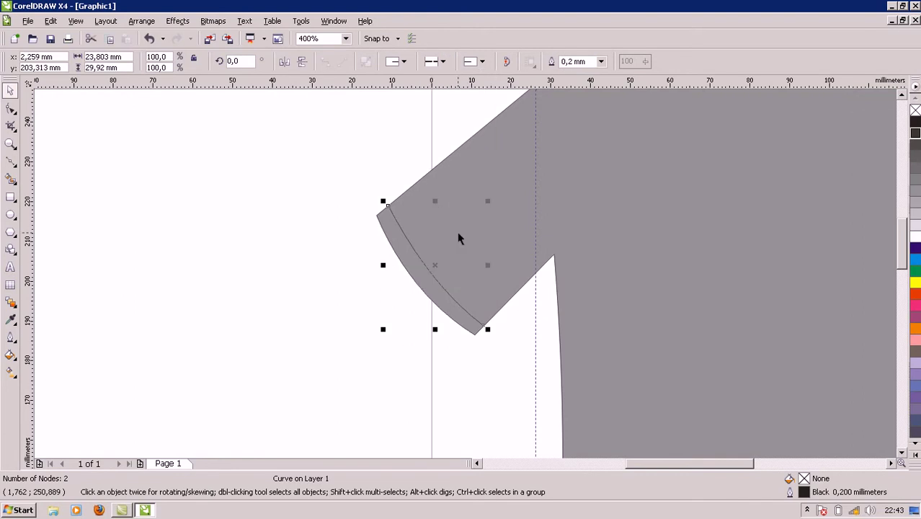
left_click(441, 62)
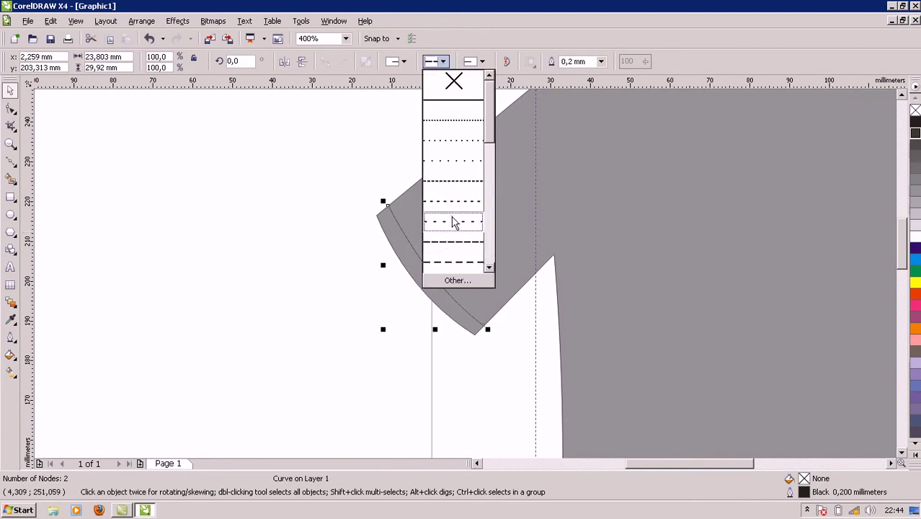
left_click(454, 221)
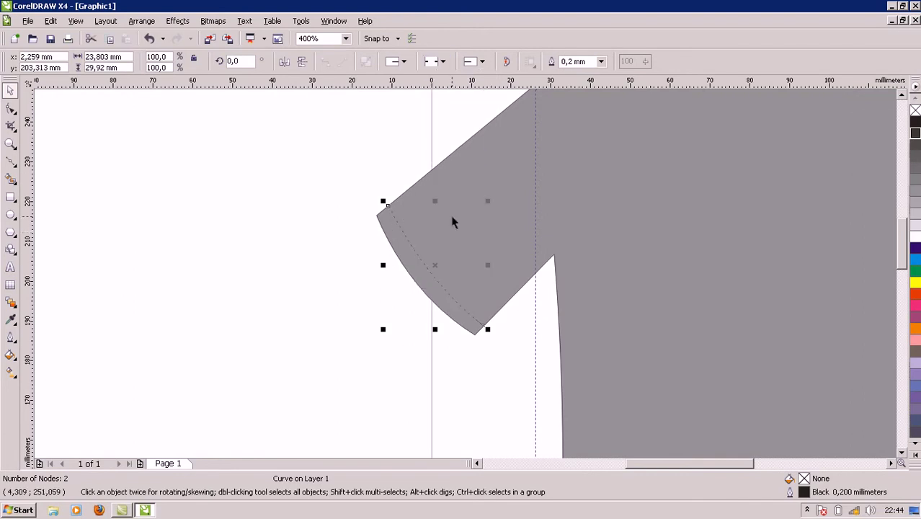
left_click(437, 62)
left_click(446, 187)
left_click(443, 62)
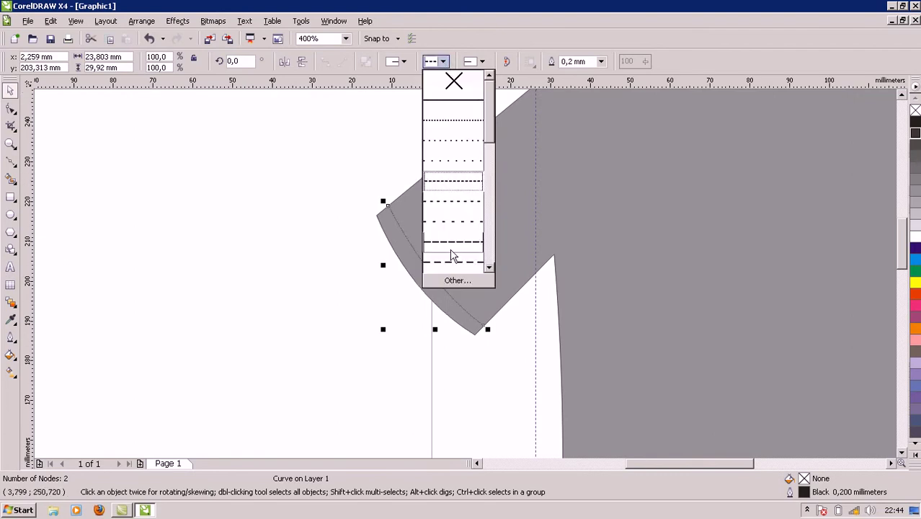
left_click(453, 261)
left_click(330, 335)
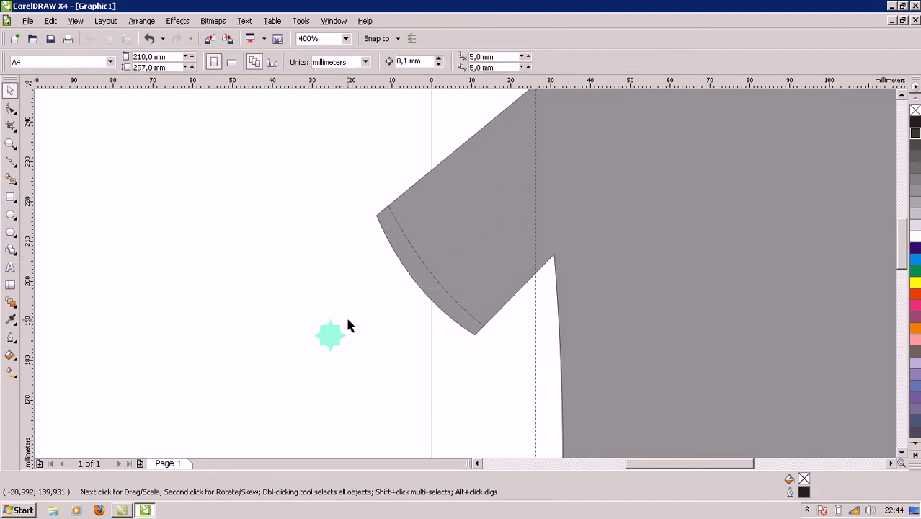
- Duplicate the dashed cuff curve, mirror the copy horizontally and place it just inside the right sleeve's cuff
left_click(477, 324)
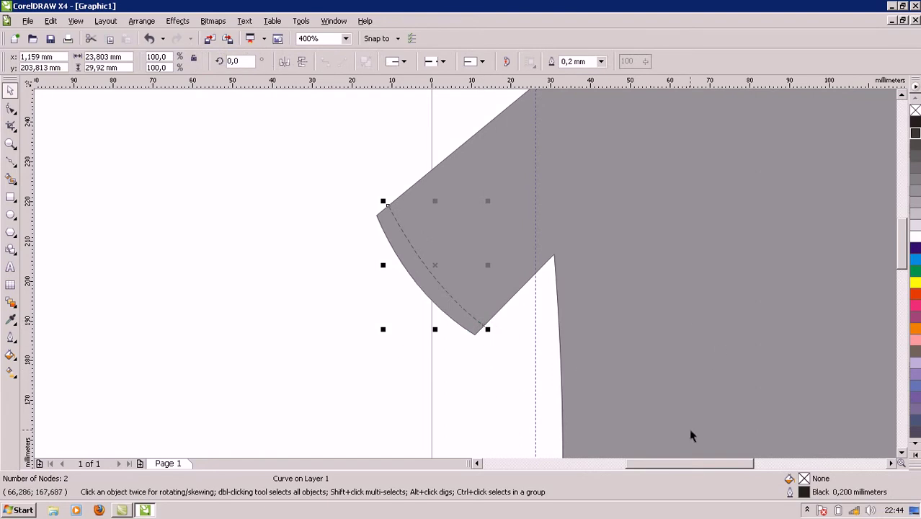
left_click_drag(678, 463, 709, 463)
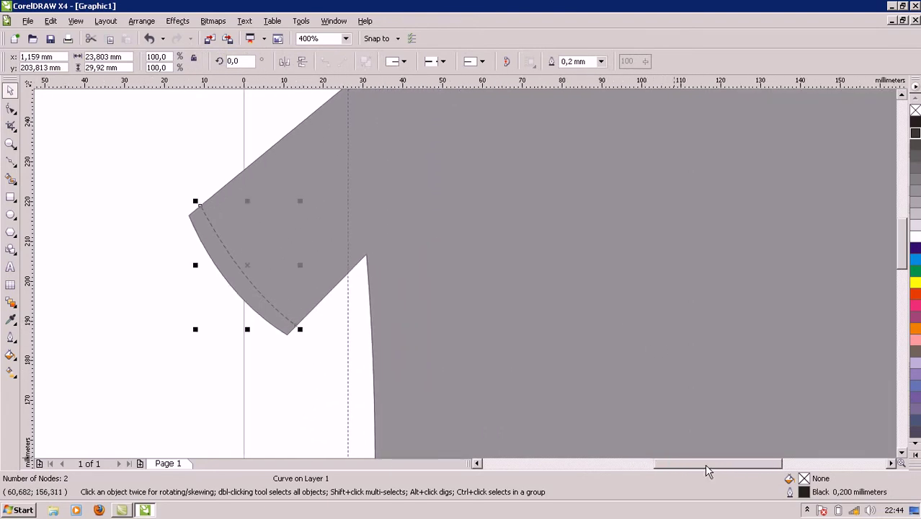
scroll(297, 251, "down", 1)
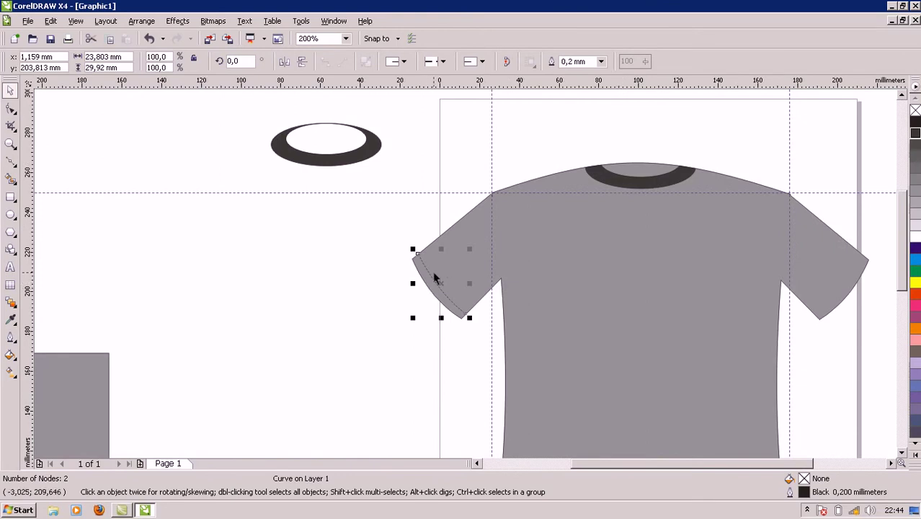
left_click_drag(441, 265, 702, 254)
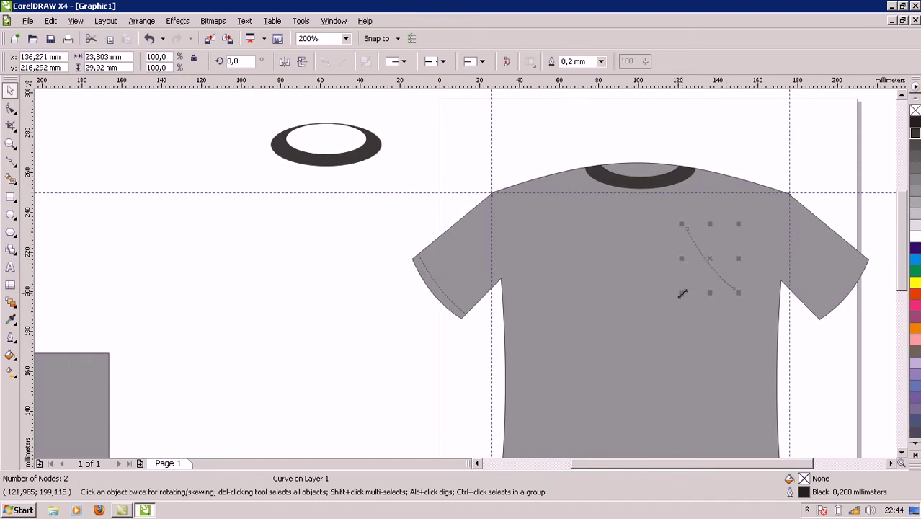
left_click_drag(681, 258, 829, 299)
- Nudge the mirrored cuff curve up and right until its ends sit on the right sleeve's edges
scroll(832, 339, "up", 1)
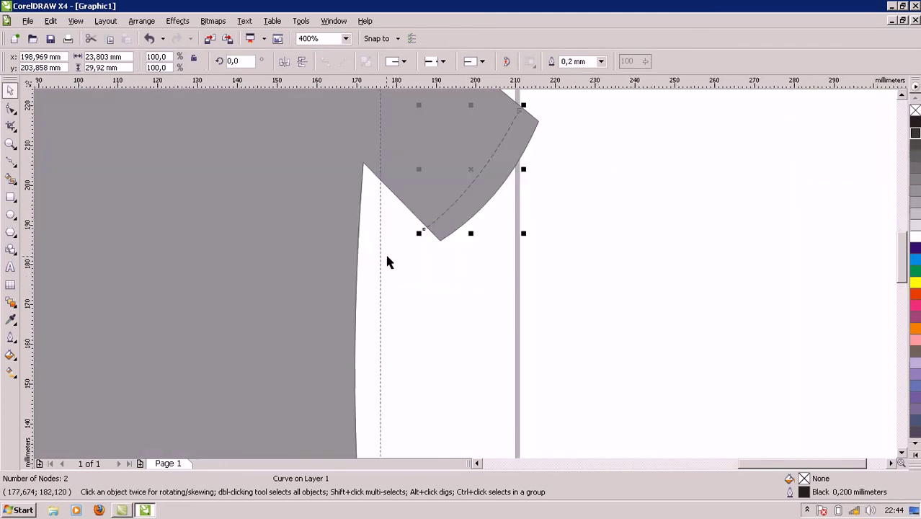
key("Up")
key("Right")
key("Right")
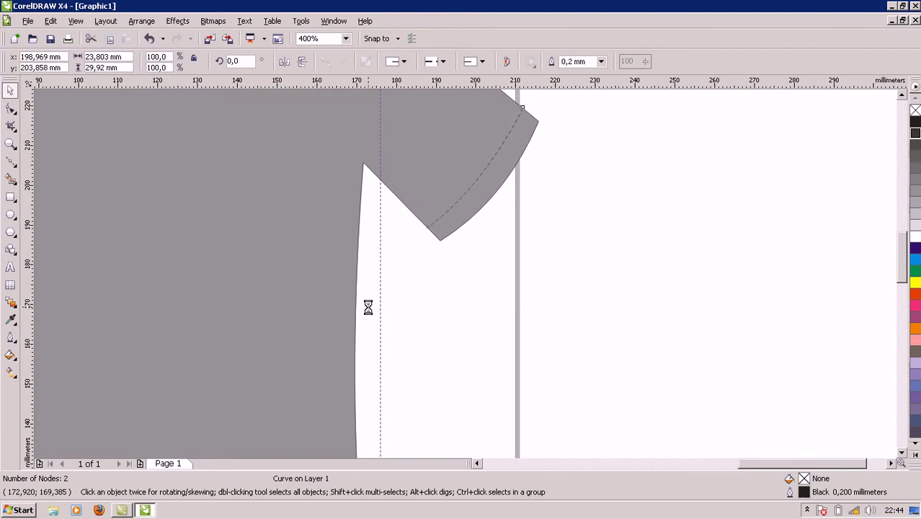
key("Right")
key("Right")
scroll(377, 341, "down", 1)
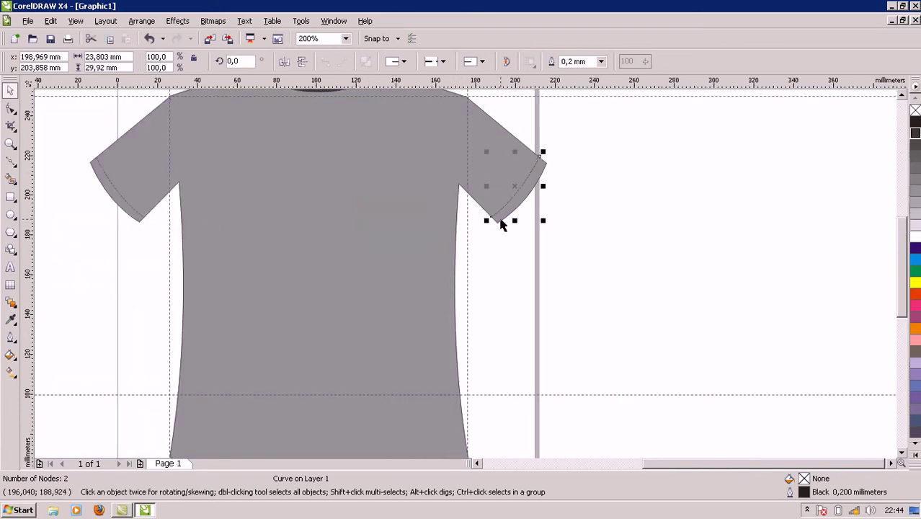
- Duplicate the left dashed cuff curve and place the copy with its upper end on the left shoulder corner
left_click(327, 296)
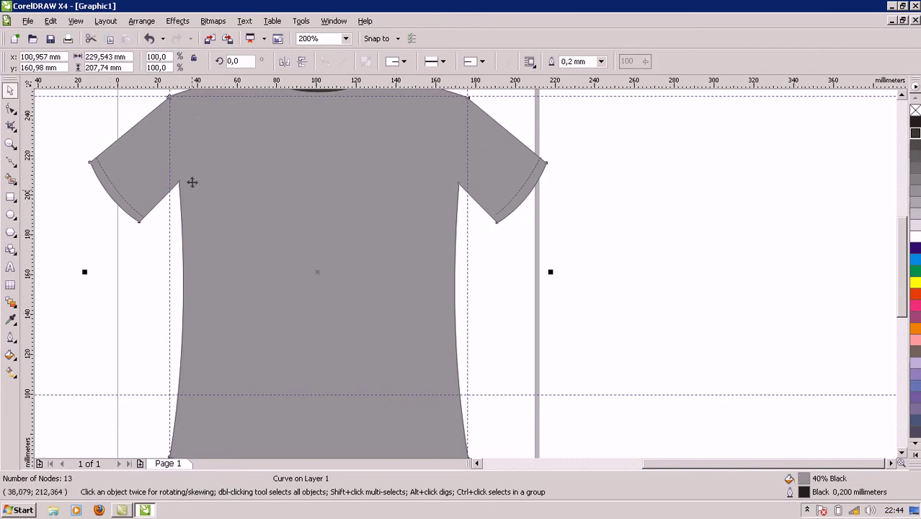
left_click(117, 191)
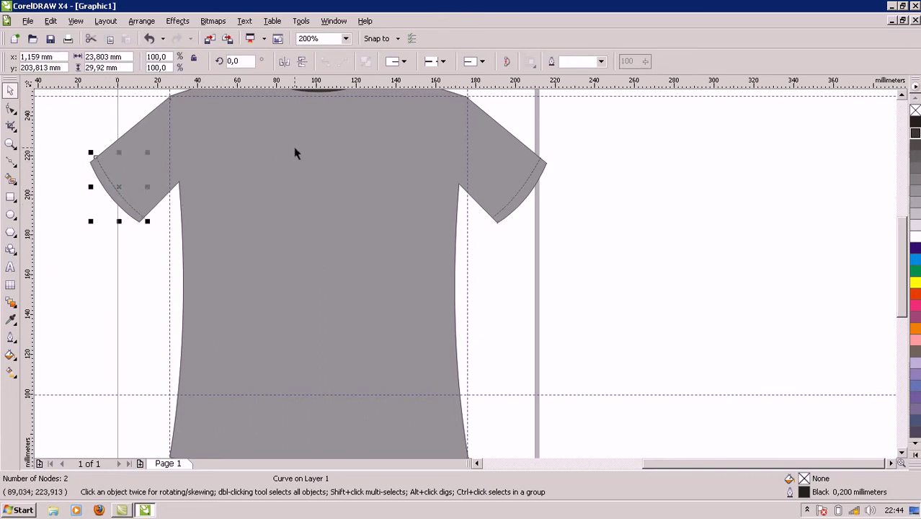
key("ctrl+d")
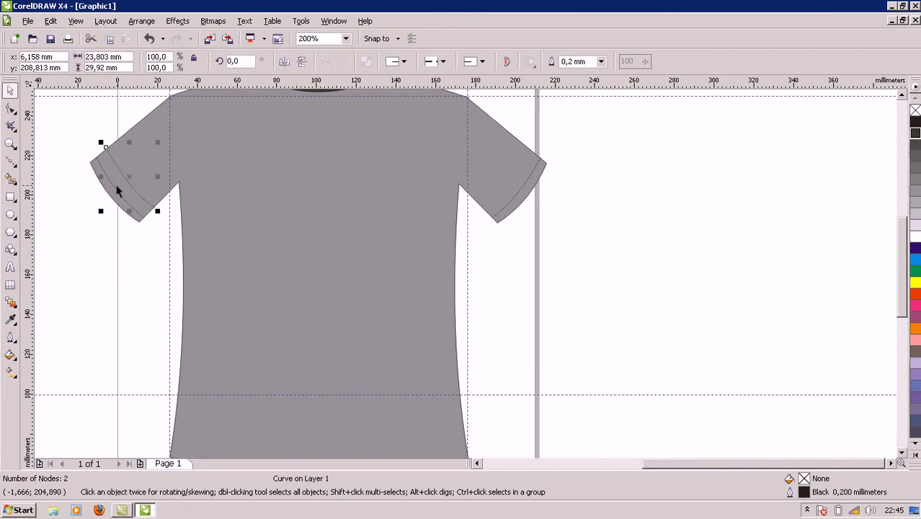
left_click_drag(131, 188, 232, 173)
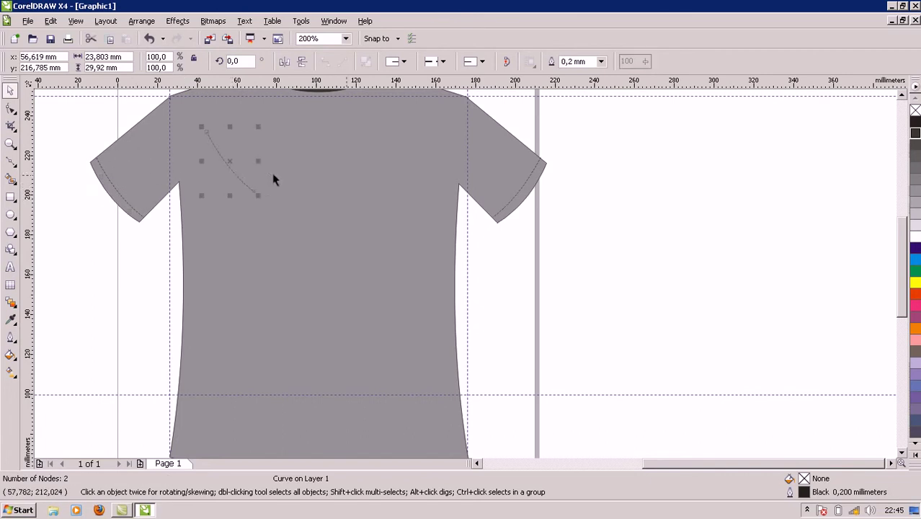
scroll(887, 261, "up", 3)
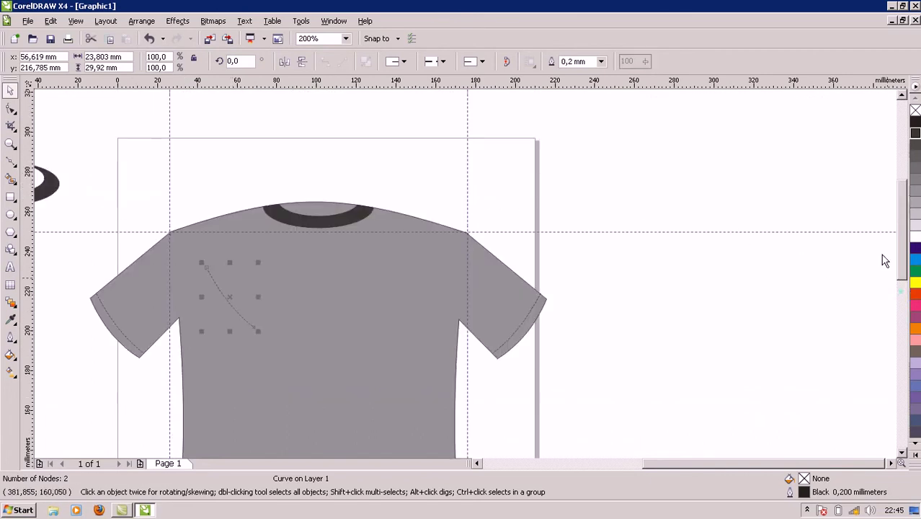
left_click_drag(236, 311, 200, 273)
scroll(199, 273, "up", 1)
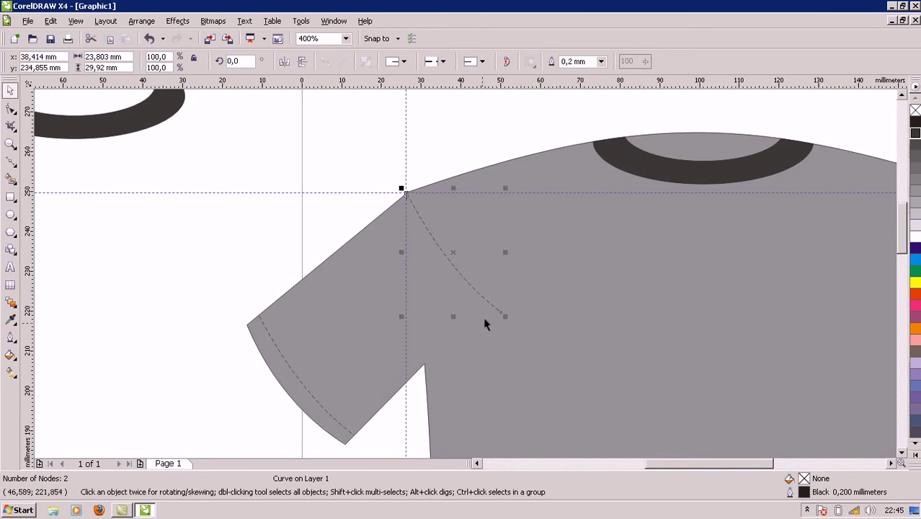
- Rotate the copied curve to 327° about the left shoulder corner and enlarge it to 112.2% to reach the armpit
left_click(457, 269)
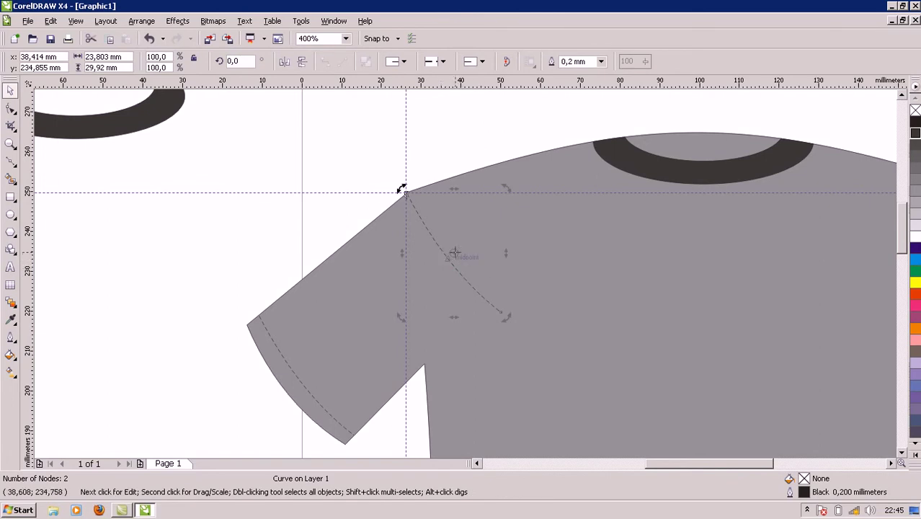
left_click_drag(454, 252, 404, 192)
left_click_drag(506, 319, 430, 368)
left_click(533, 338)
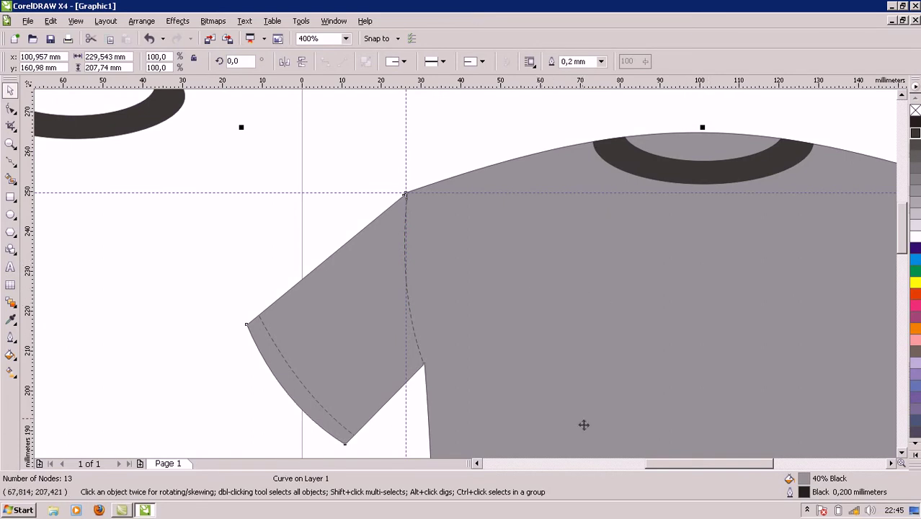
- Duplicate the left armhole seam, mirror the copy horizontally and fit it between the right shoulder corner and armpit
left_click_drag(665, 470, 696, 467)
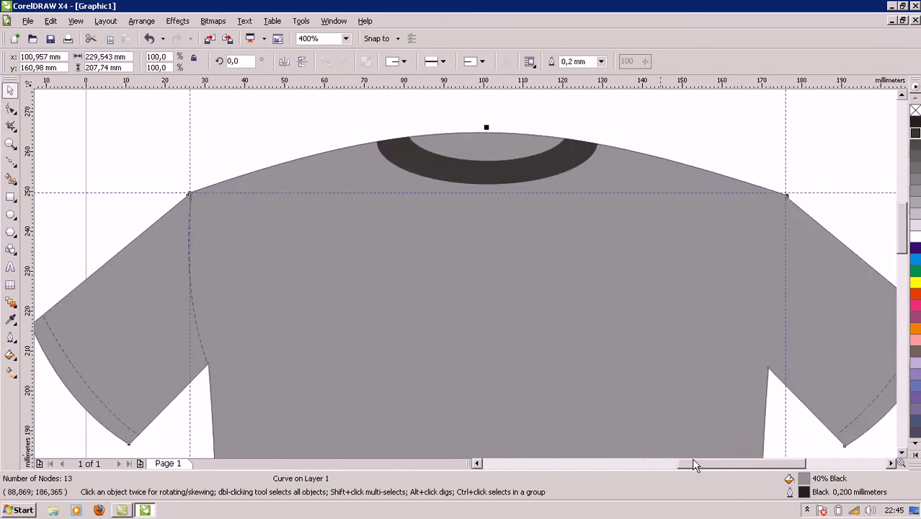
left_click(208, 360)
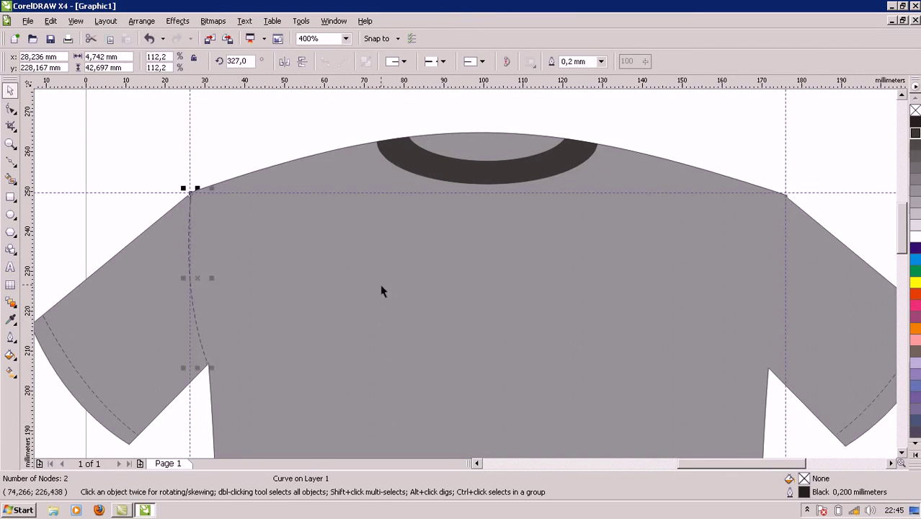
key("ctrl+d")
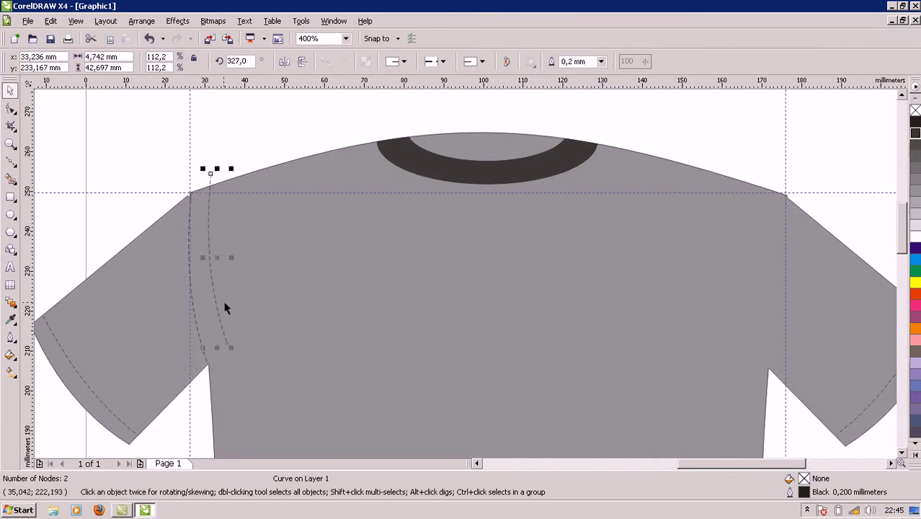
left_click_drag(216, 304, 791, 324)
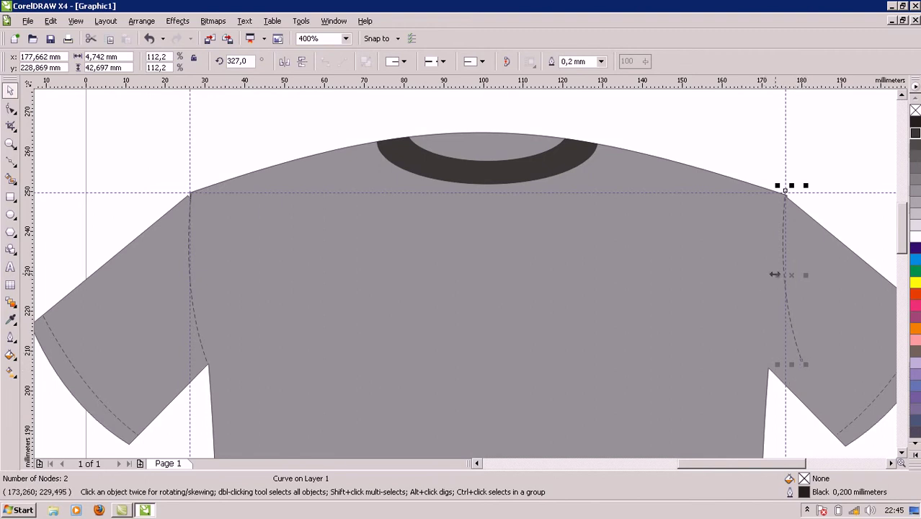
left_click_drag(773, 274, 783, 306)
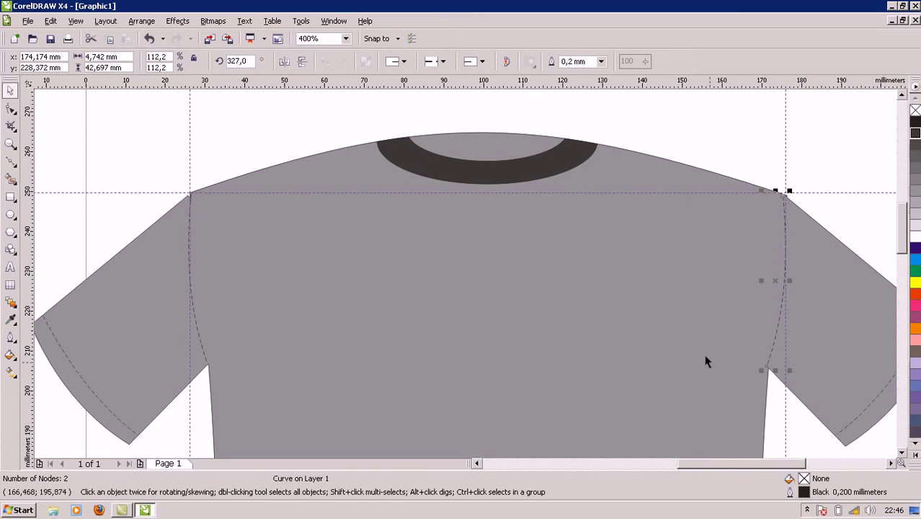
- Duplicate the left dashed armhole seam and place the copy with its upper end on the collar's left outer edge
left_click(766, 436)
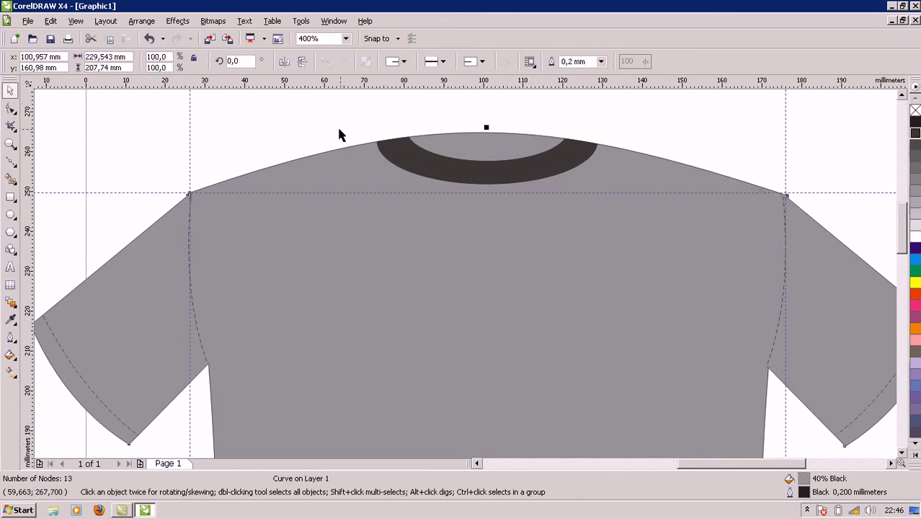
left_click(200, 331)
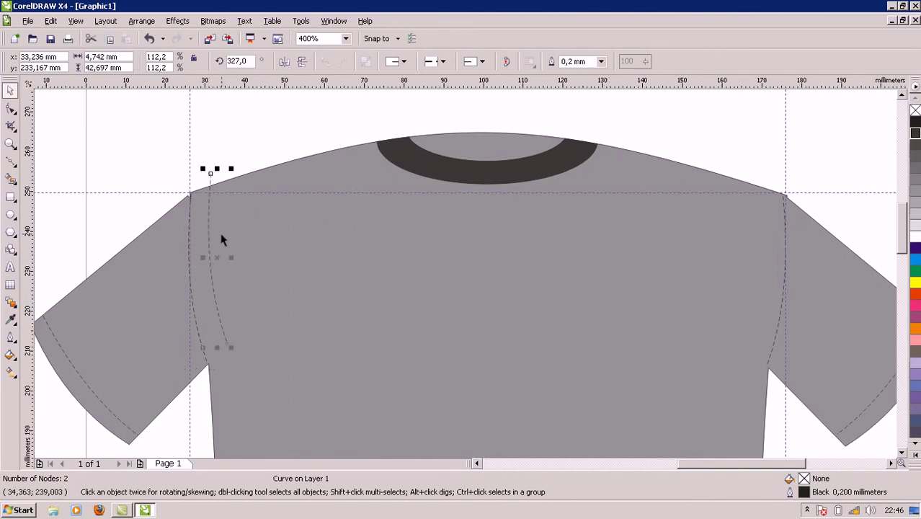
left_click_drag(192, 252, 378, 209)
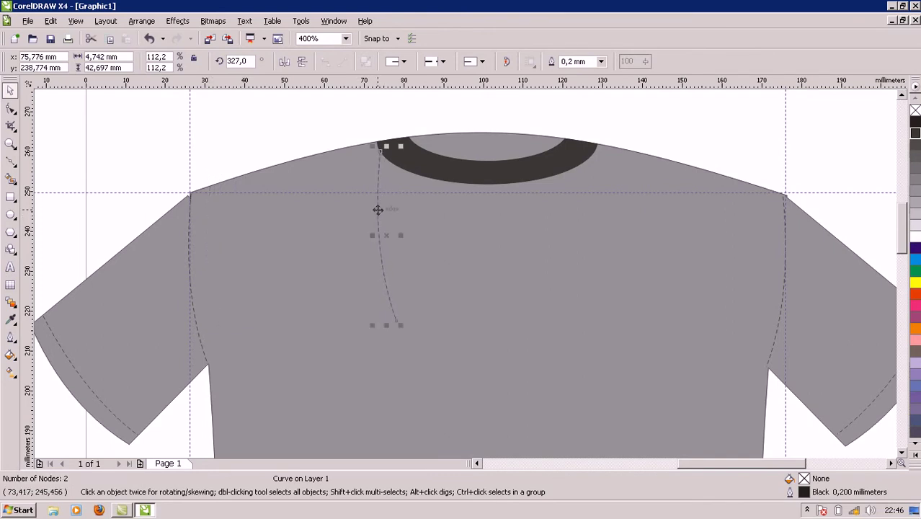
- Rotate the copied seam to 253.8° about its collar end and enlarge it to 136.2% to reach the left armhole seam
left_click(383, 256)
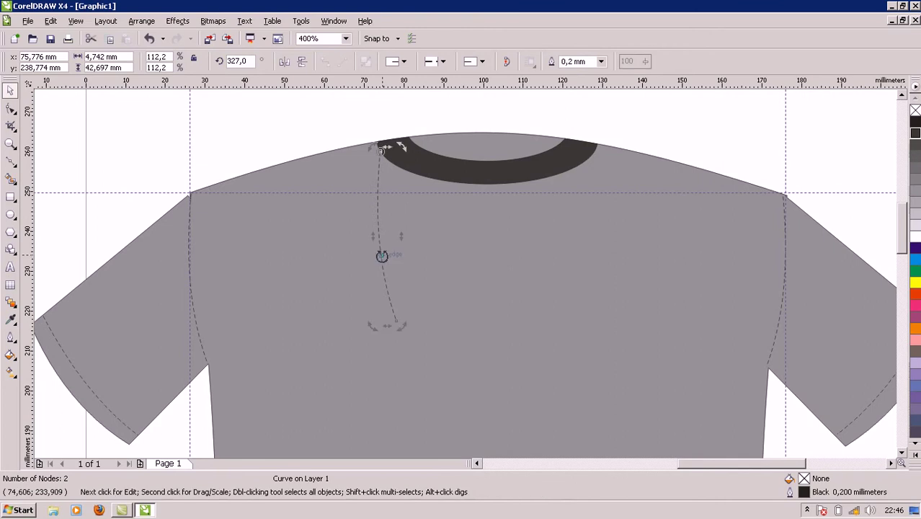
left_click_drag(399, 325, 213, 223)
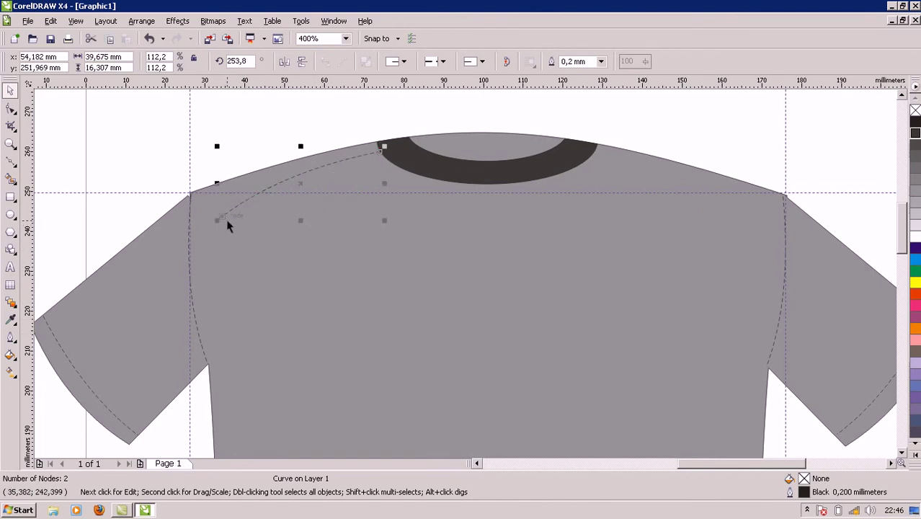
left_click_drag(216, 221, 187, 251)
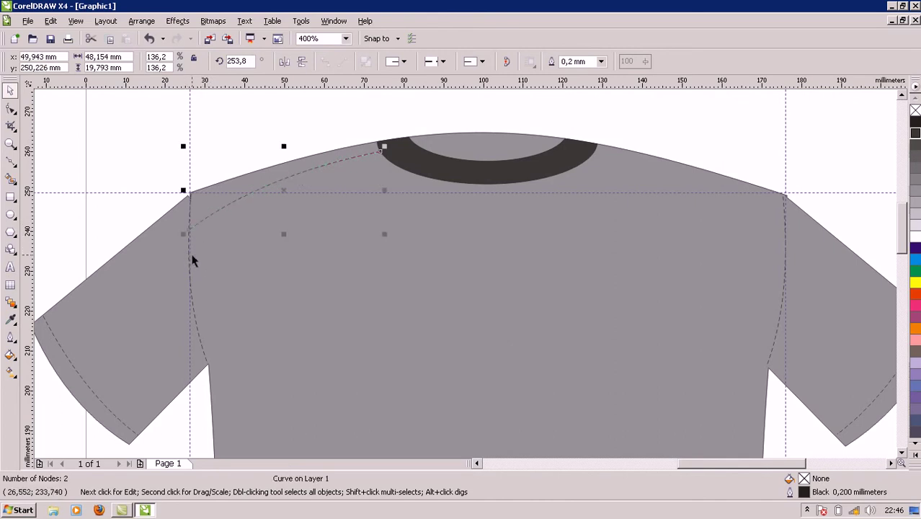
left_click(201, 308)
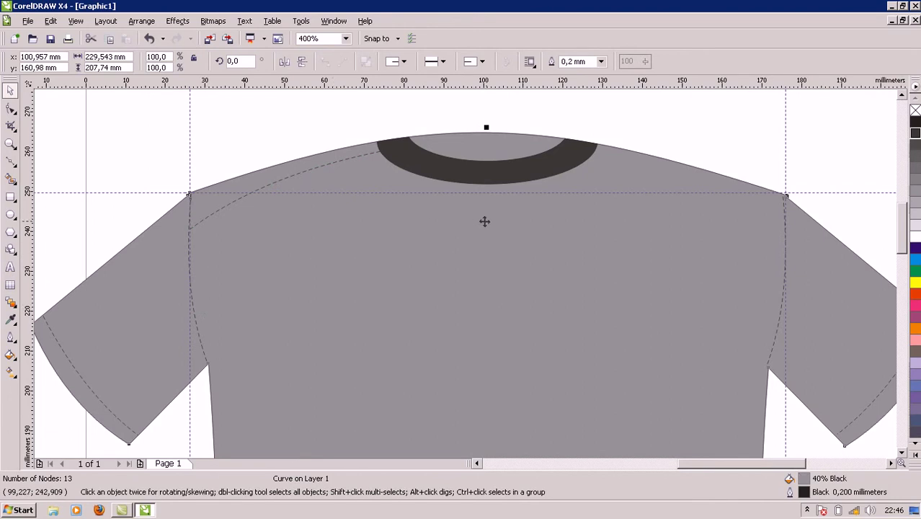
- Duplicate the left shoulder seam, move the copy onto the chest and mirror it horizontally
left_click(320, 170)
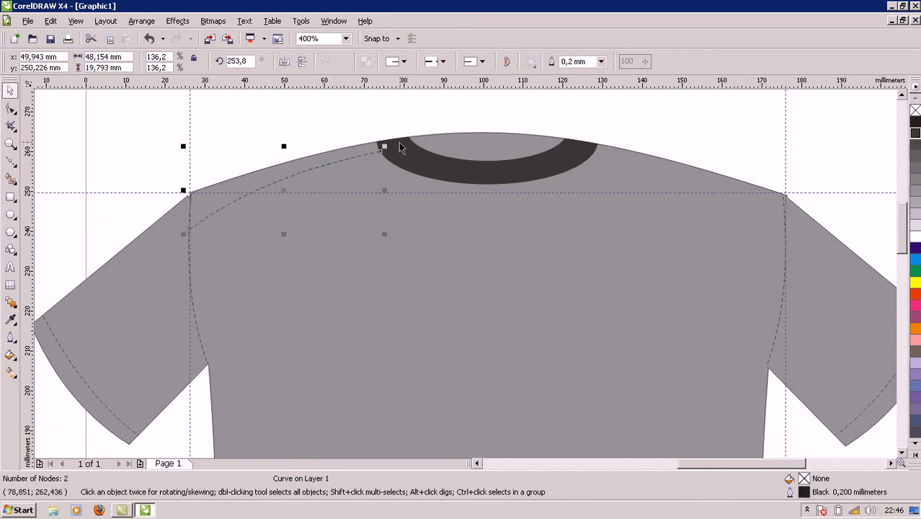
left_click_drag(354, 157, 393, 240)
key("ctrl+z")
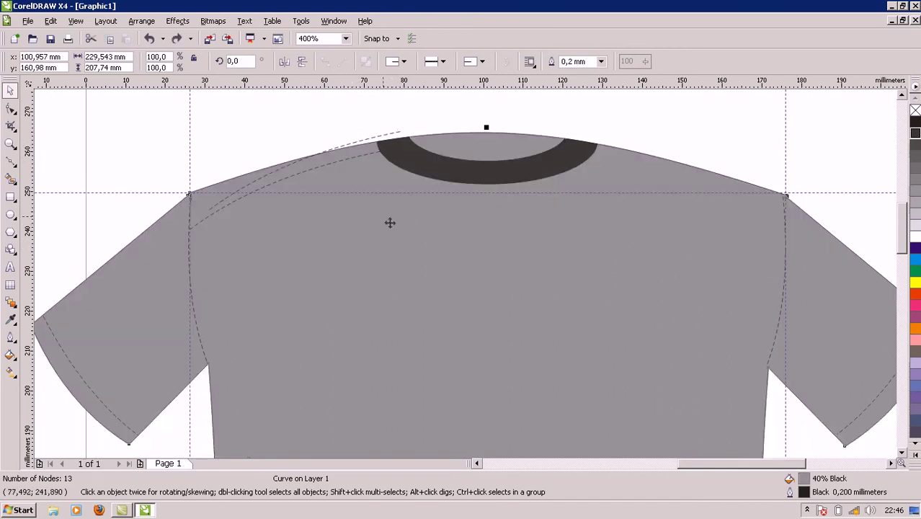
left_click(369, 141)
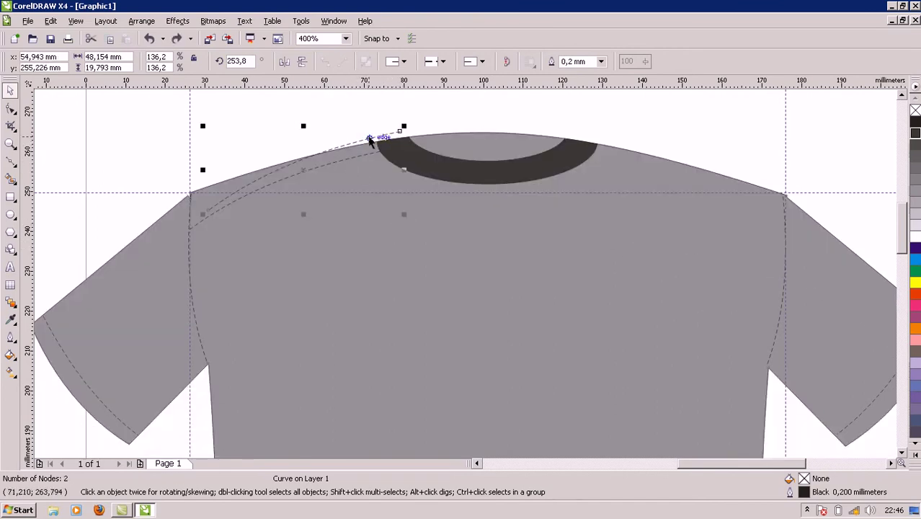
left_click_drag(392, 136, 483, 247)
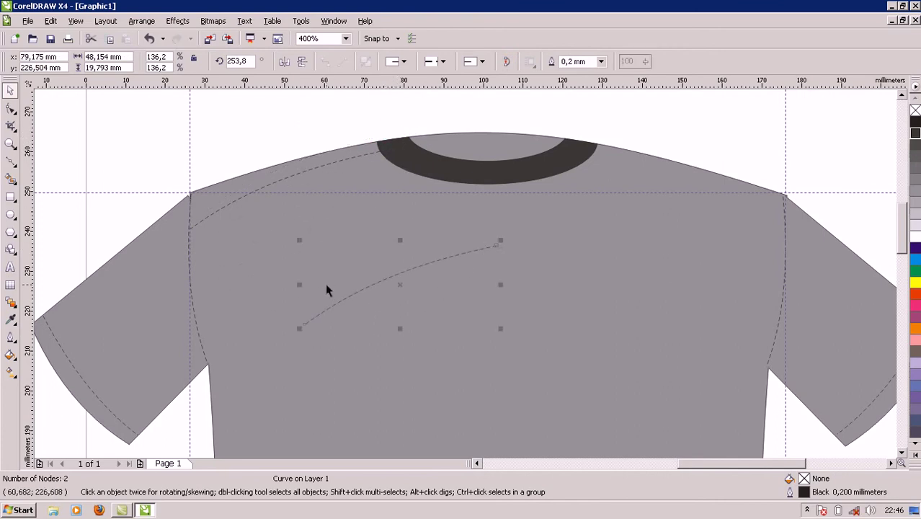
left_click_drag(299, 286, 545, 293)
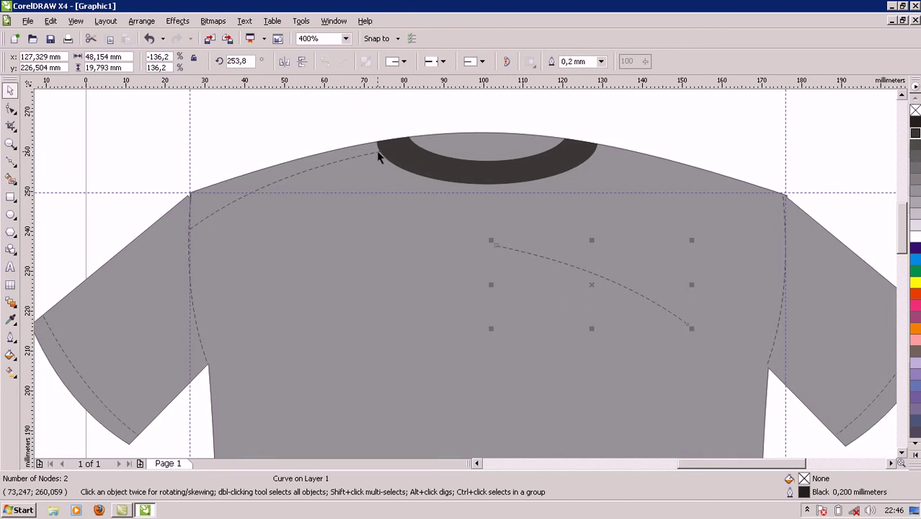
- Fit the mirrored shoulder seam between the collar and right armhole using a temporary horizontal guideline at 260.228 mm, and delete the guideline
left_click_drag(470, 81, 481, 150)
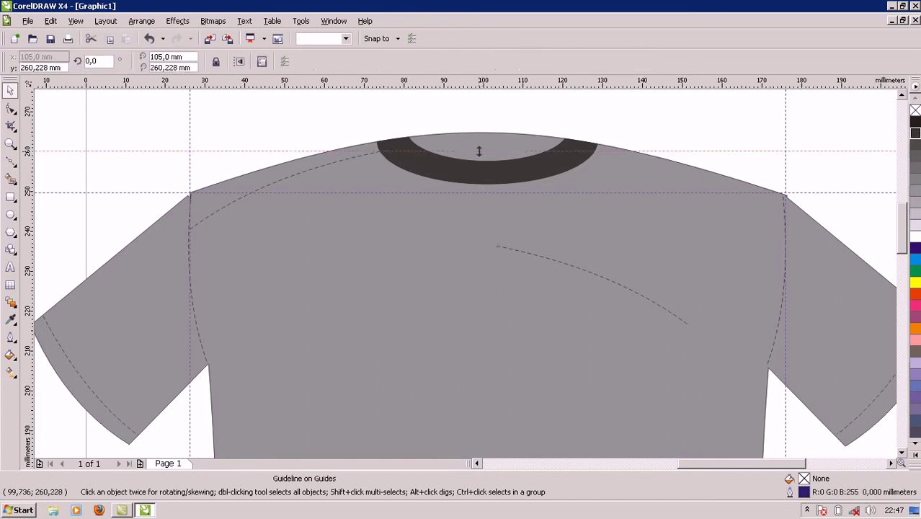
left_click(616, 281)
left_click_drag(617, 285, 719, 190)
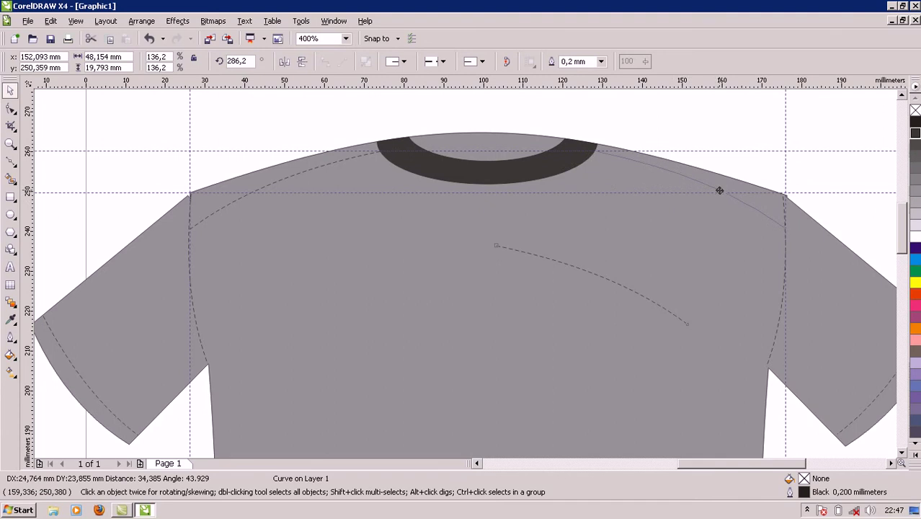
left_click_drag(719, 190, 720, 190)
left_click(714, 198)
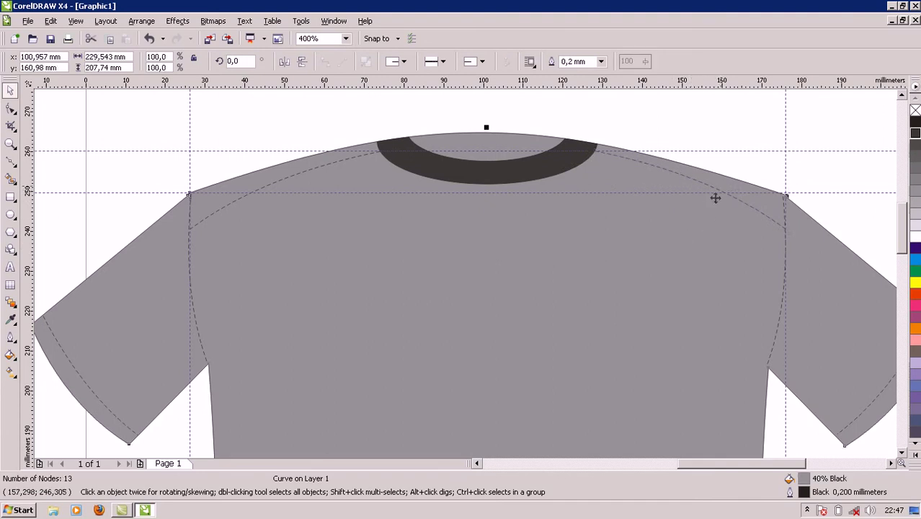
left_click(730, 150)
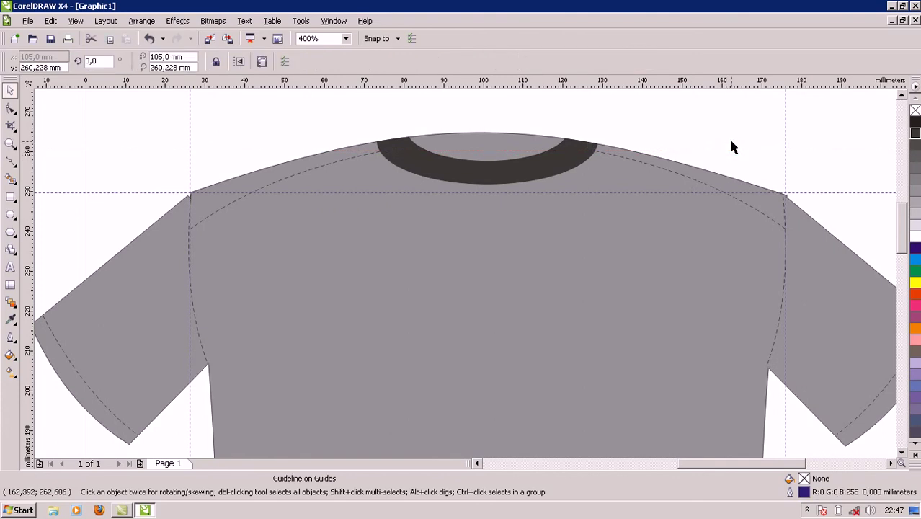
key("Delete")
- Duplicate the left dashed cuff curve and move the copy to the middle of the shirt's lower part, above the hem
key("F3")
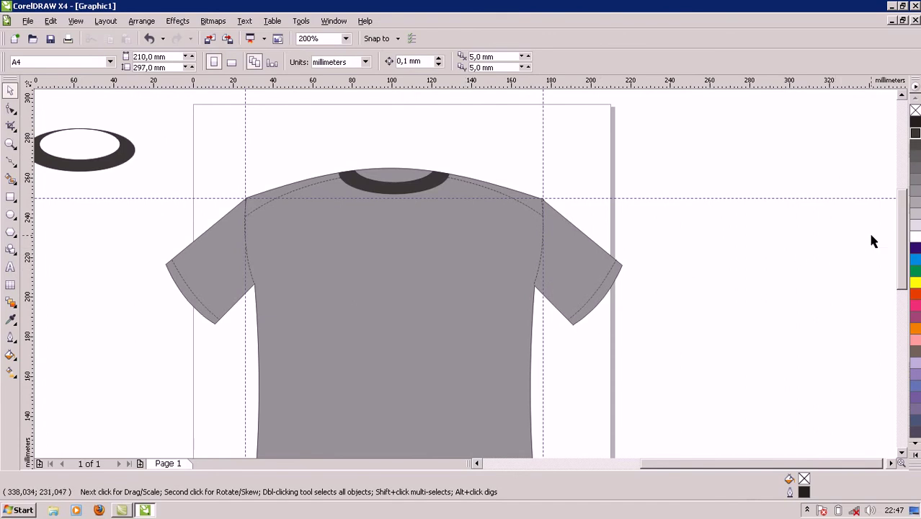
left_click_drag(902, 251, 904, 301)
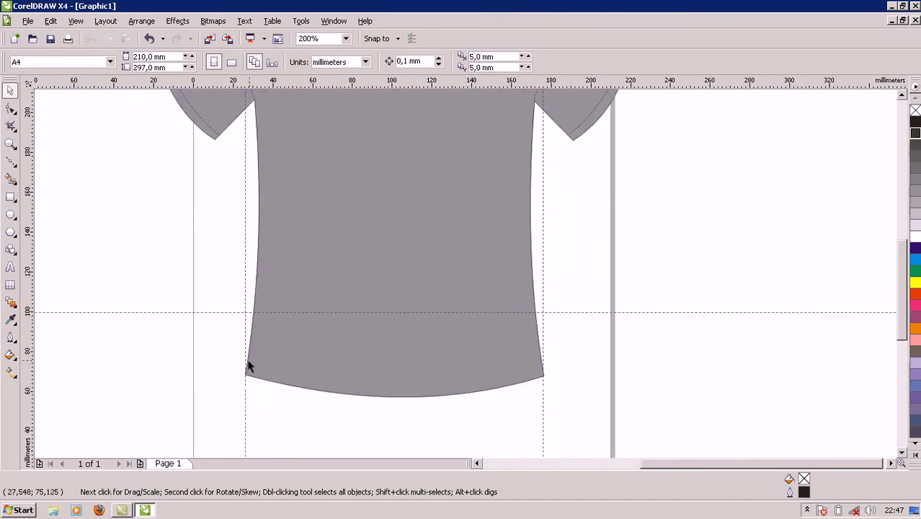
left_click(212, 128)
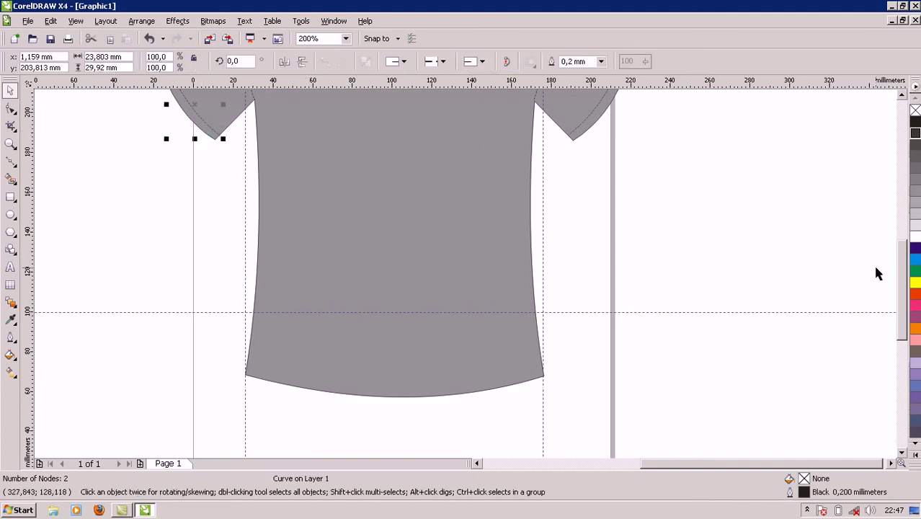
left_click_drag(901, 302, 897, 256)
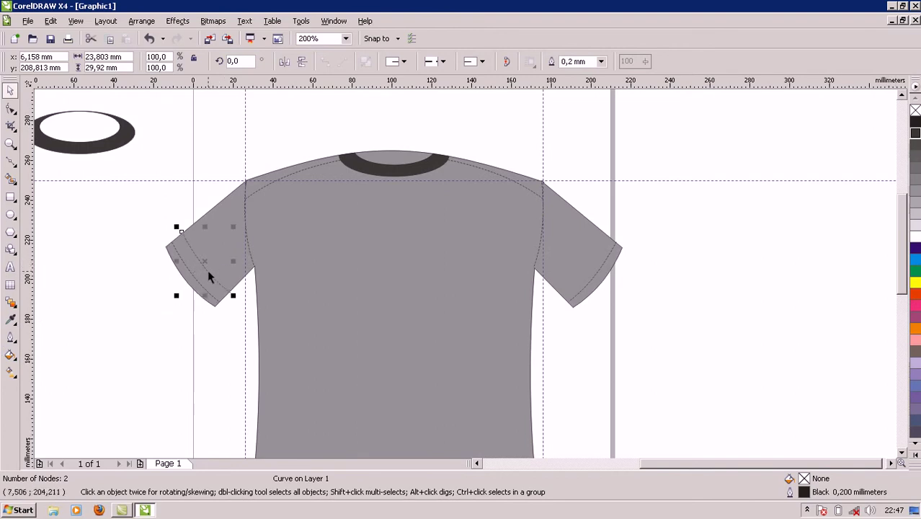
left_click_drag(208, 271, 375, 343)
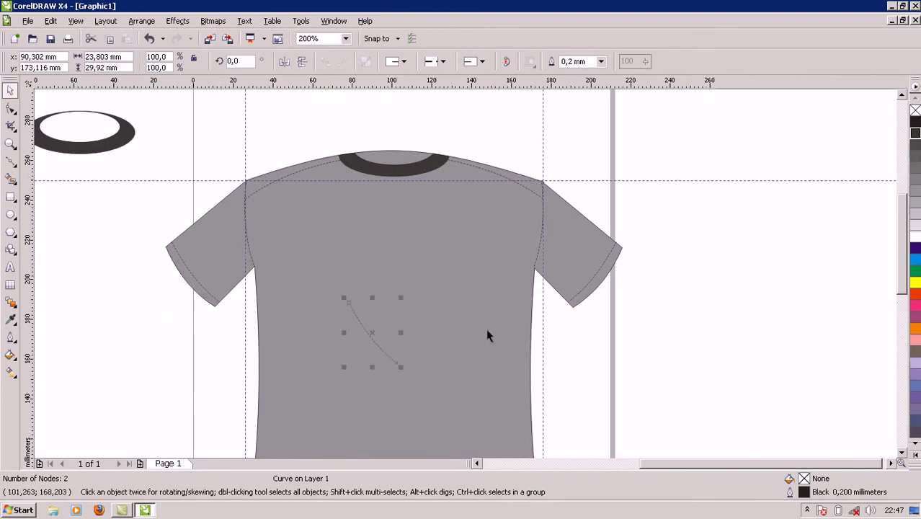
left_click_drag(904, 268, 904, 312)
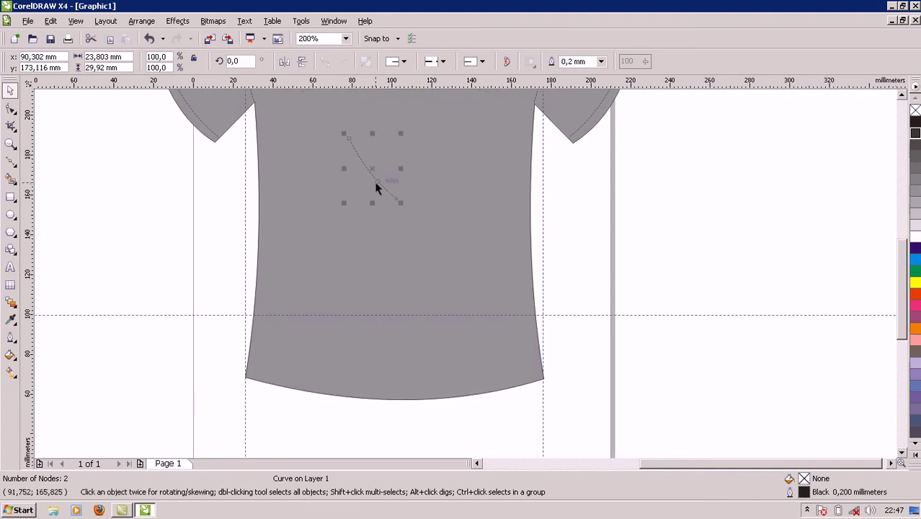
left_click_drag(375, 180, 385, 352)
- Rotate the copied curve to 50.3° and enlarge it to 382.7% so it spans both side edges above the hem
left_click(384, 351)
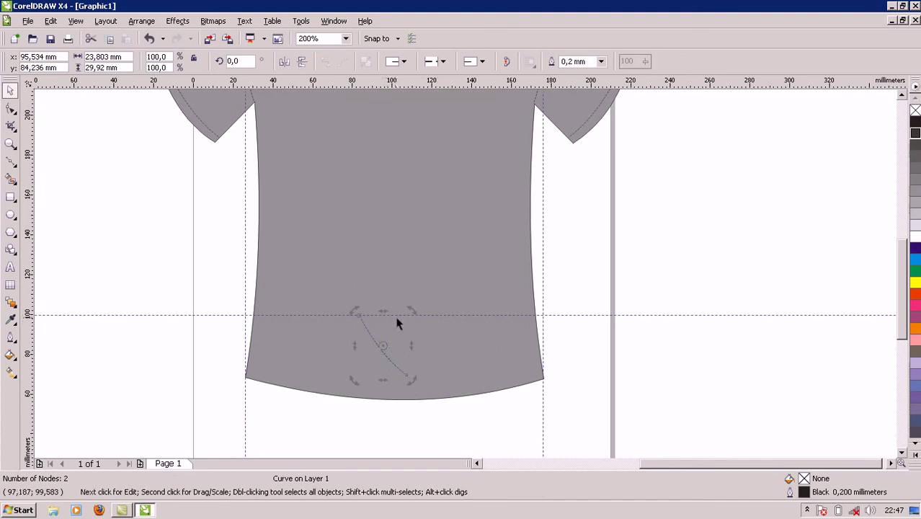
left_click_drag(413, 311, 372, 290)
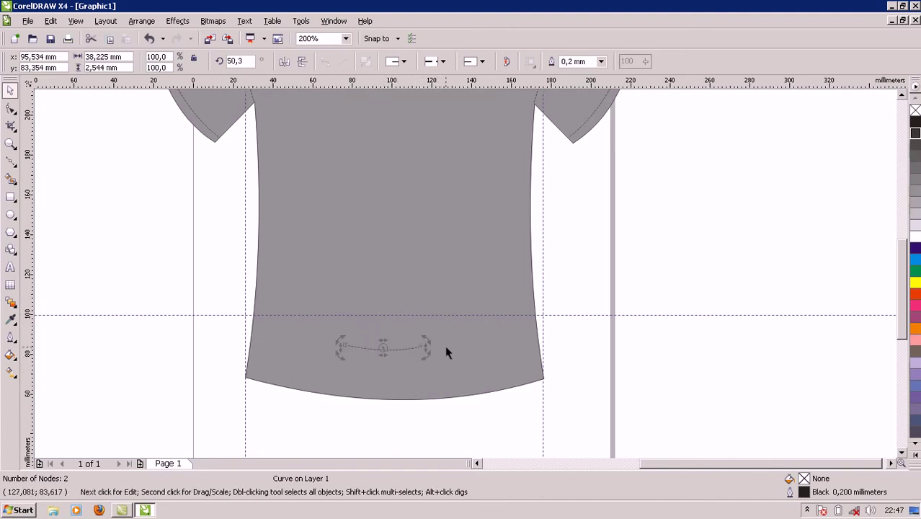
left_click(394, 351)
left_click_drag(401, 350, 619, 329)
left_click_drag(513, 370, 403, 377)
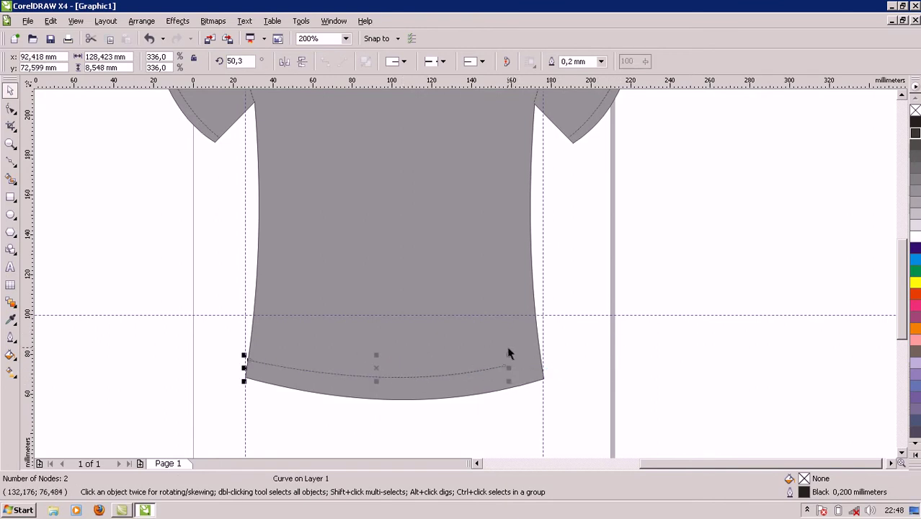
left_click_drag(508, 353, 543, 352)
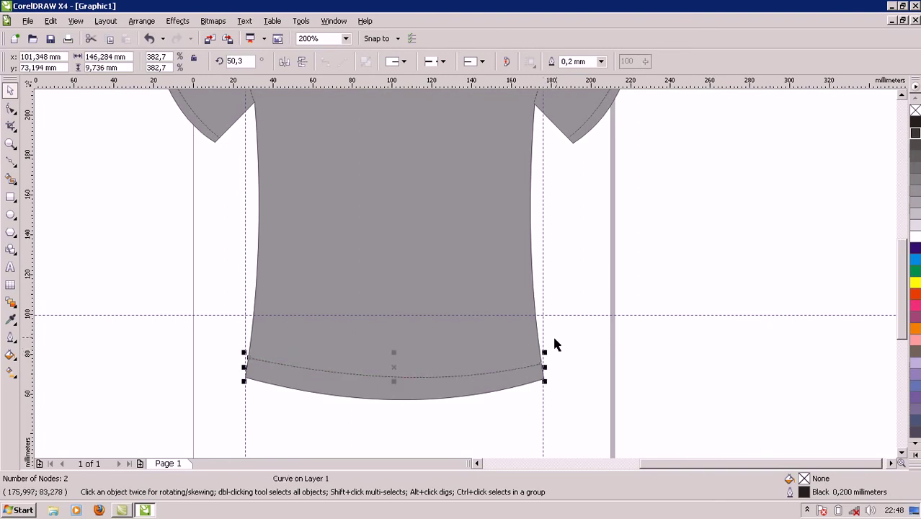
- Move the dashed hem line down closer to the shirt's bottom edge and rotate it to 50.8°
left_click(642, 389)
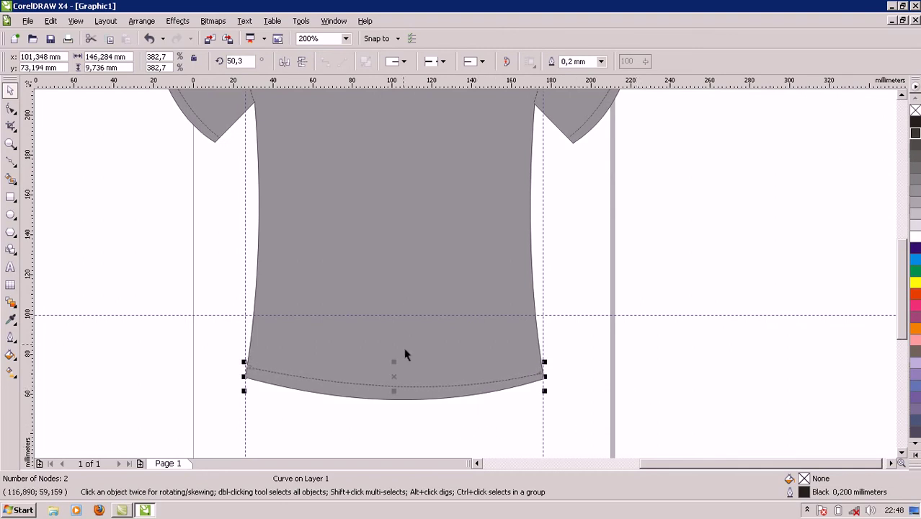
left_click(422, 386)
left_click_drag(546, 363, 545, 363)
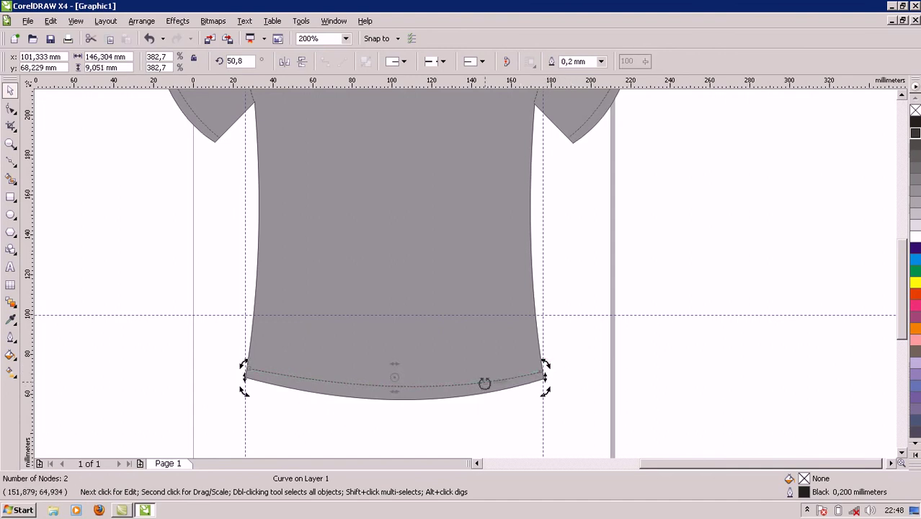
- Try to rotate the dashed hem line slightly further to level its two ends
left_click(461, 360)
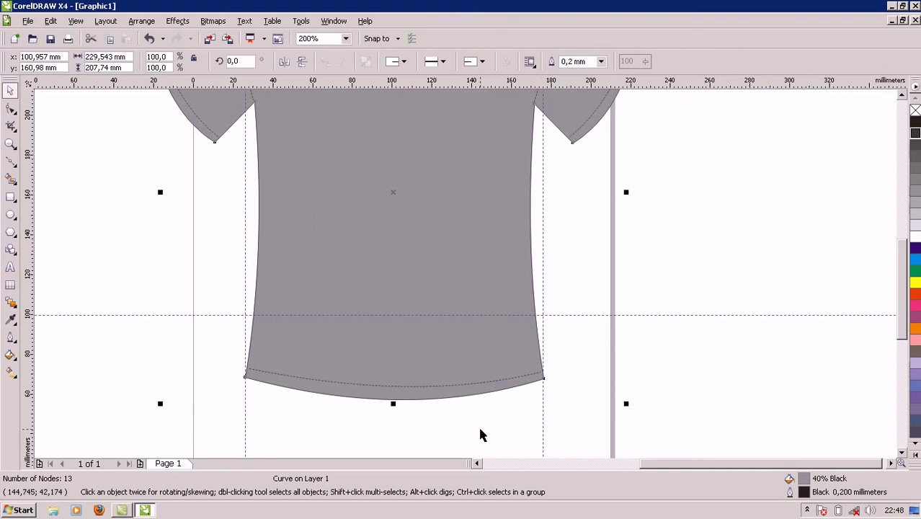
left_click(460, 382)
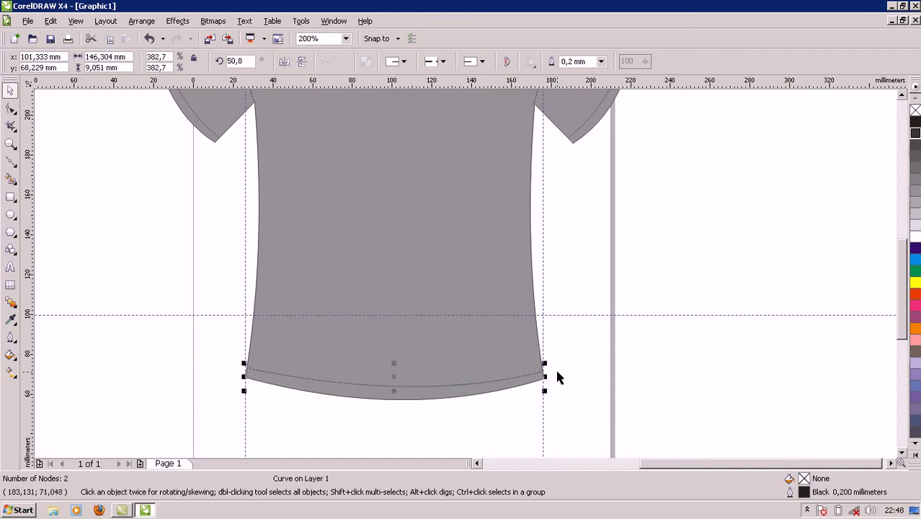
left_click(461, 383)
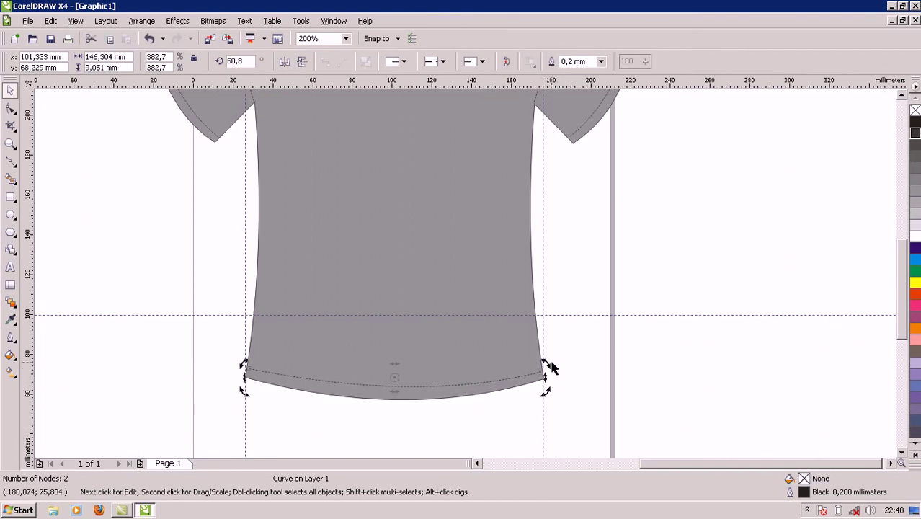
left_click_drag(547, 365, 547, 365)
scroll(465, 279, "up", 1)
left_click_drag(495, 248, 494, 246)
left_click(460, 313)
scroll(465, 280, "down", 1)
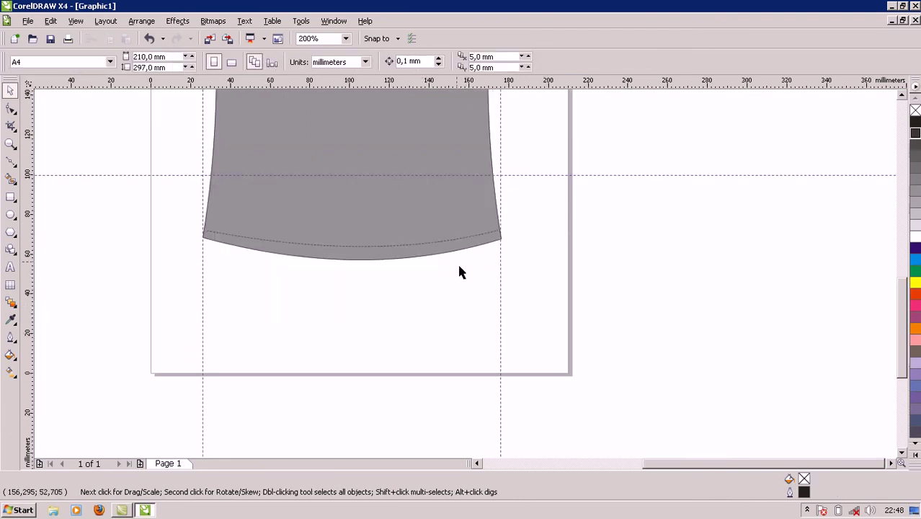
left_click(254, 227)
left_click(427, 303)
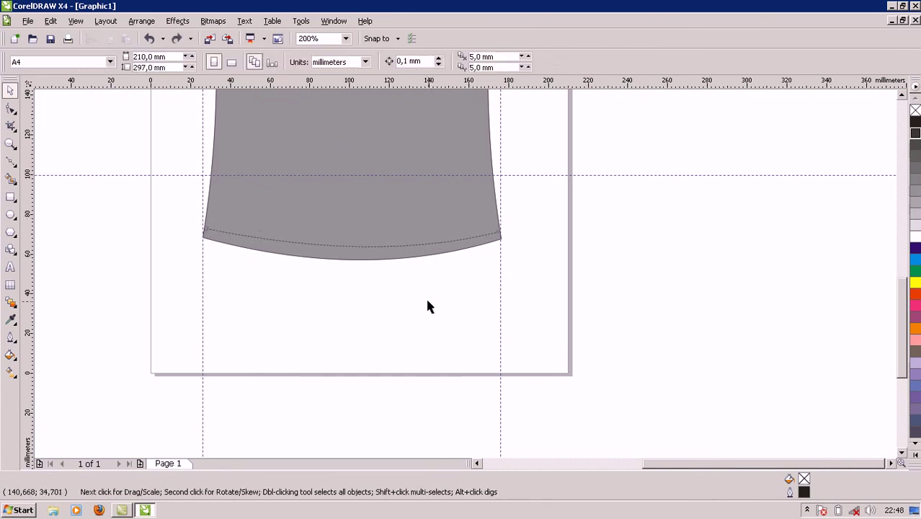
- Move the right end node of the dashed hem line slightly up so it meets the shirt's right side edge level with the left end
left_click(390, 247)
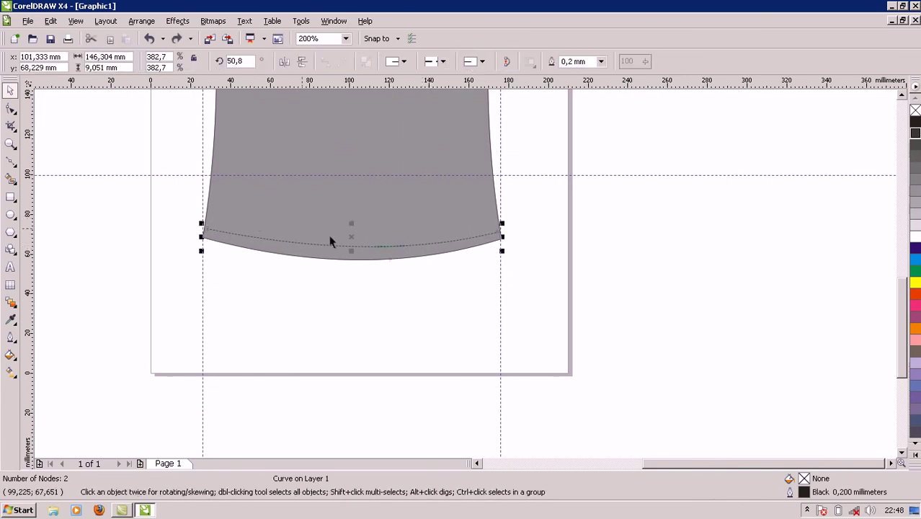
left_click(10, 109)
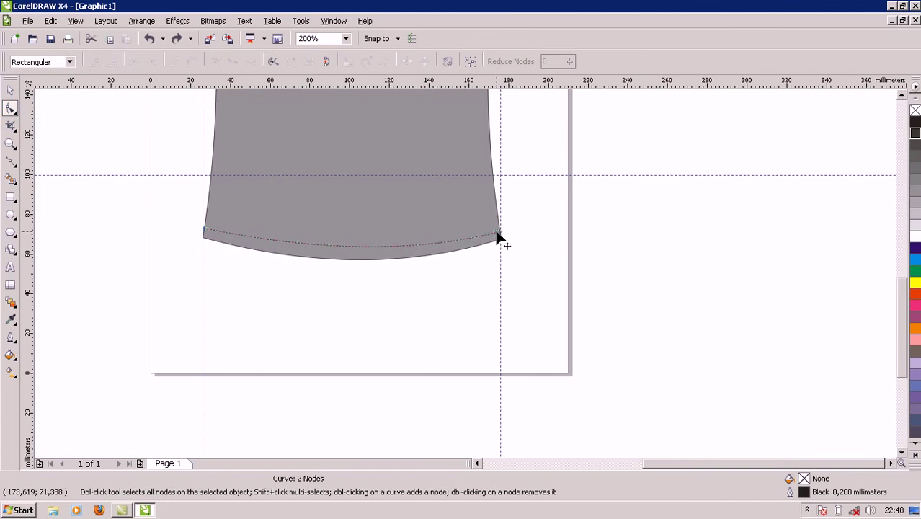
scroll(503, 240, "up", 2)
left_click(468, 277)
left_click_drag(468, 274, 472, 267)
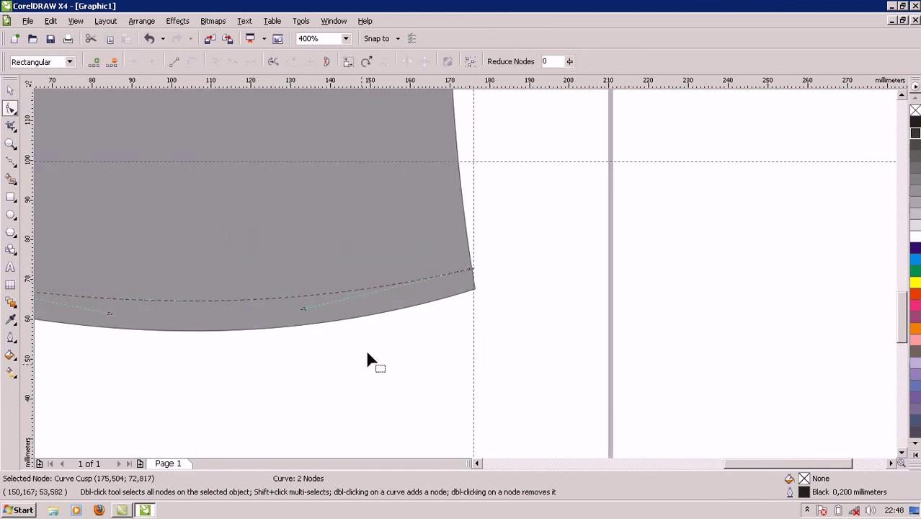
left_click(355, 371)
scroll(260, 323, "down", 1)
scroll(468, 275, "down", 1)
scroll(469, 275, "up", 1)
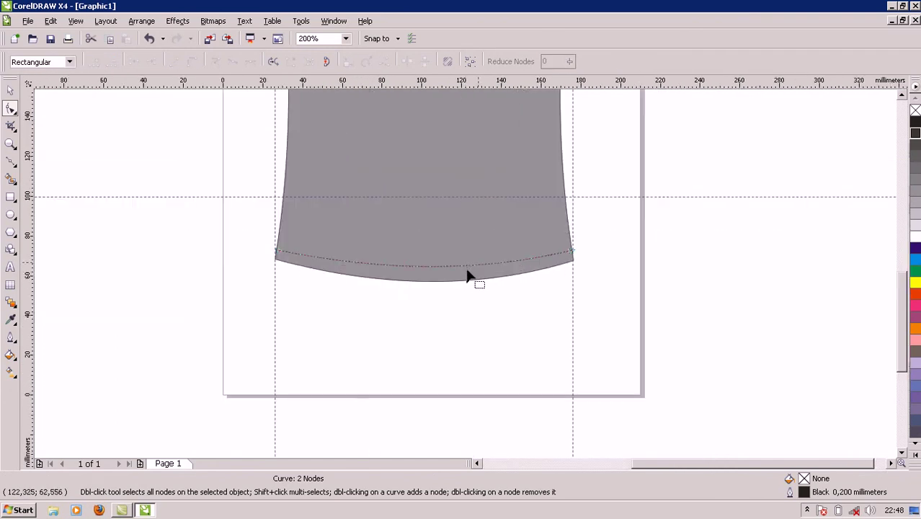
- Delete the leftover grey square and the spare dark collar ring lying beside the page
left_click_drag(902, 337, 902, 284)
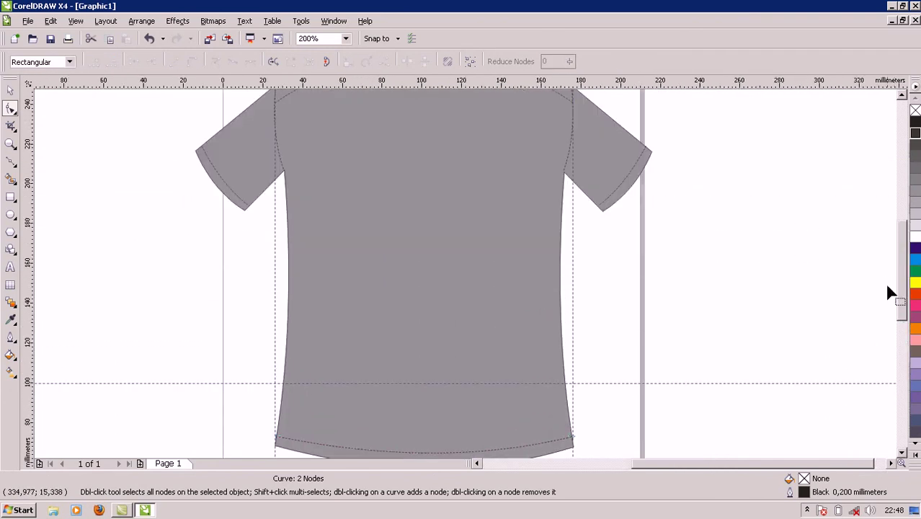
scroll(464, 275, "down", 1)
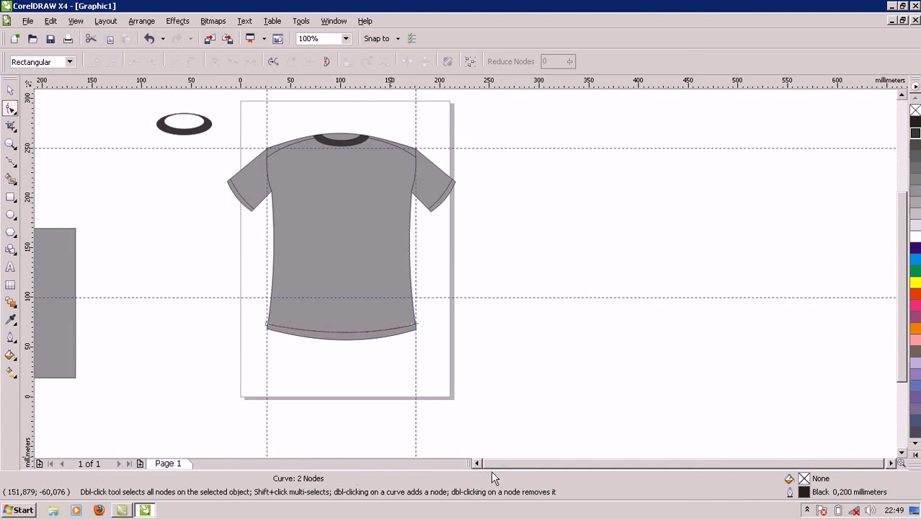
left_click(63, 286)
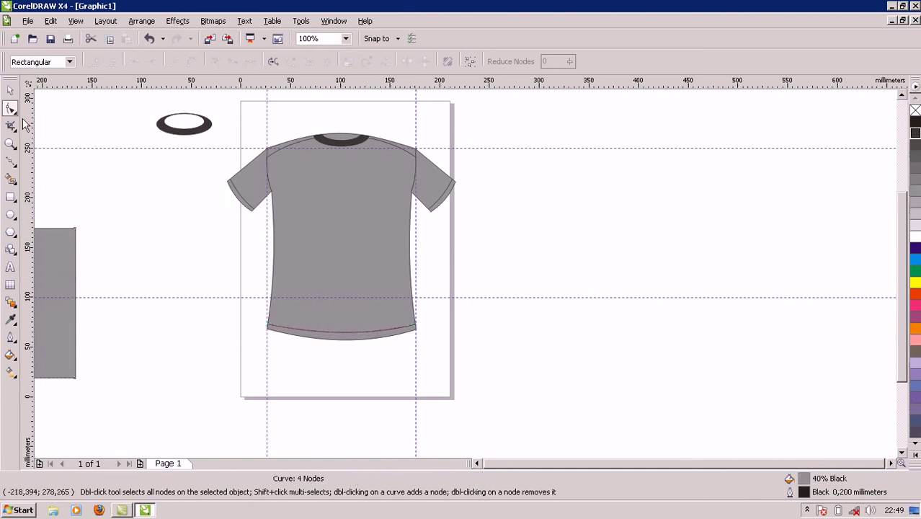
left_click(11, 90)
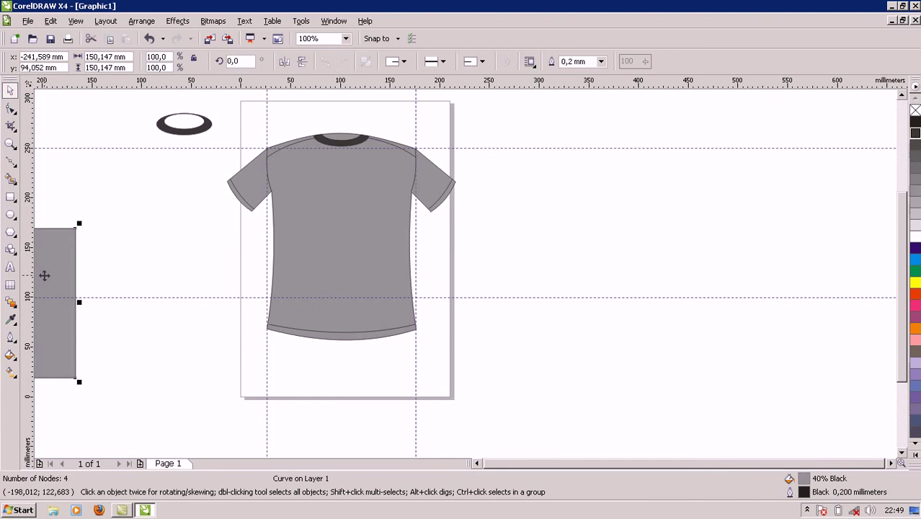
key("Delete")
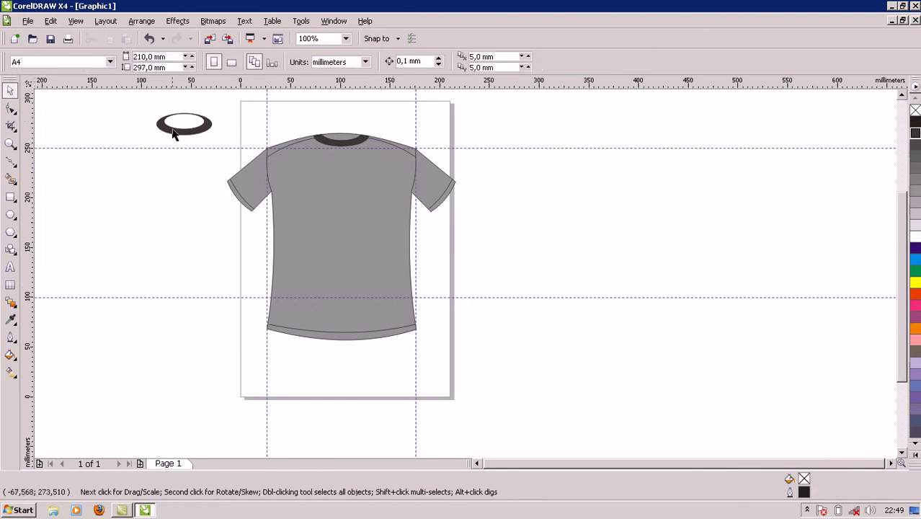
left_click(181, 124)
key("Delete")
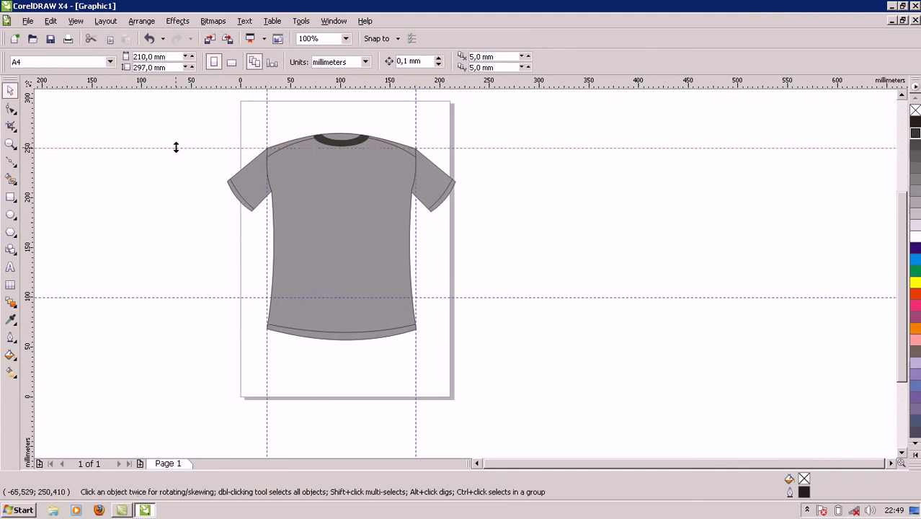
- Delete the two horizontal and two vertical guidelines crossing the T-shirt
left_click(176, 147)
key("Delete")
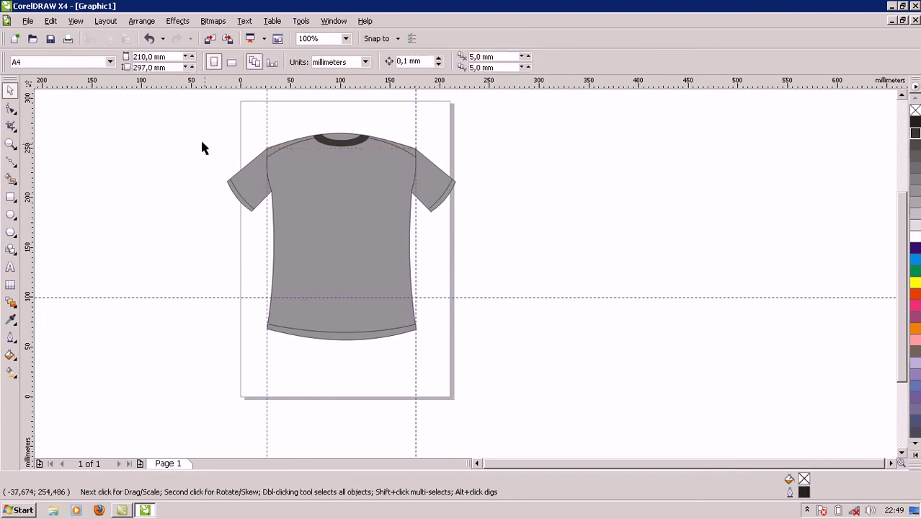
left_click(266, 118)
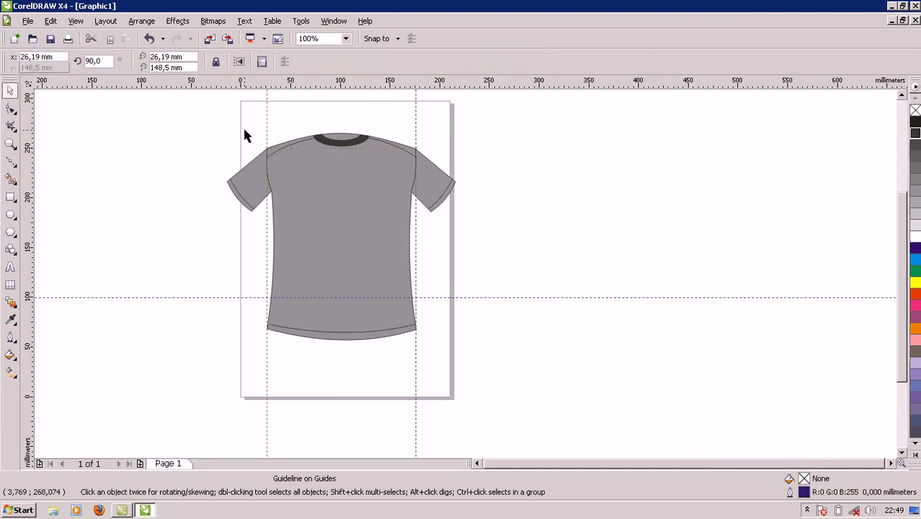
key("Delete")
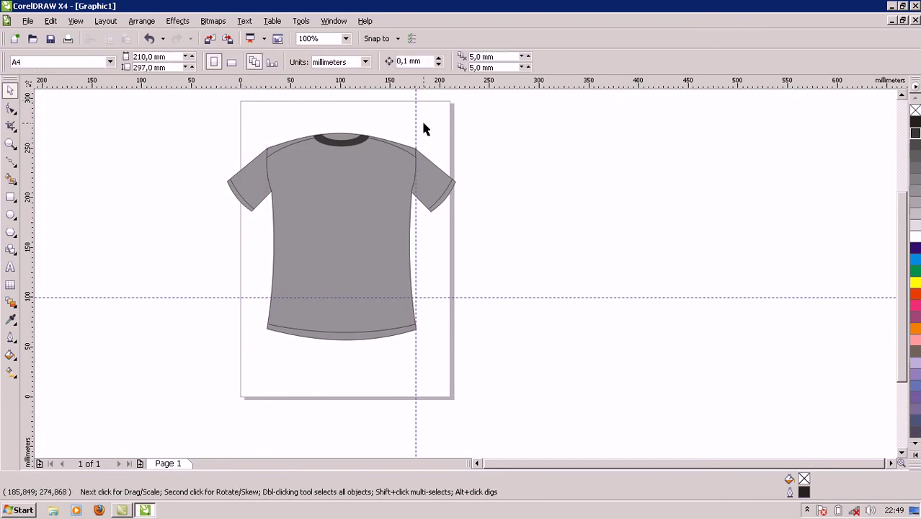
left_click(416, 128)
key("Delete")
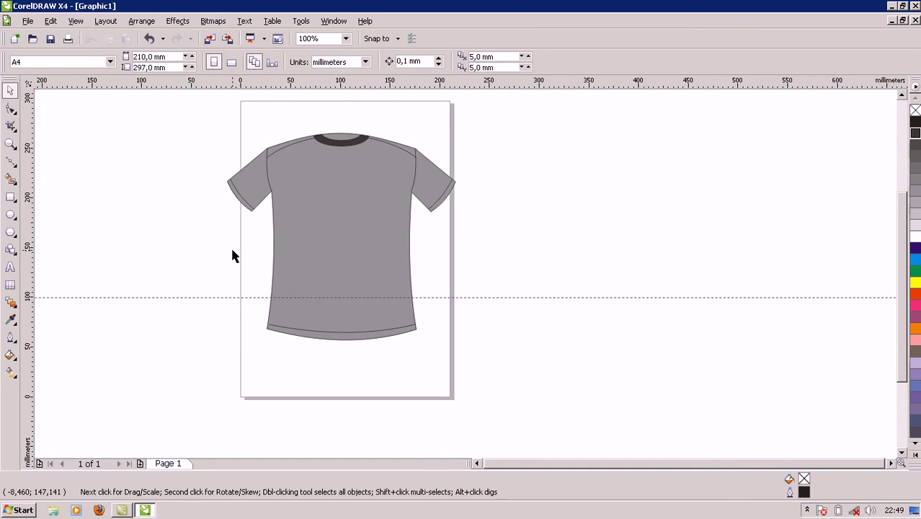
left_click(135, 297)
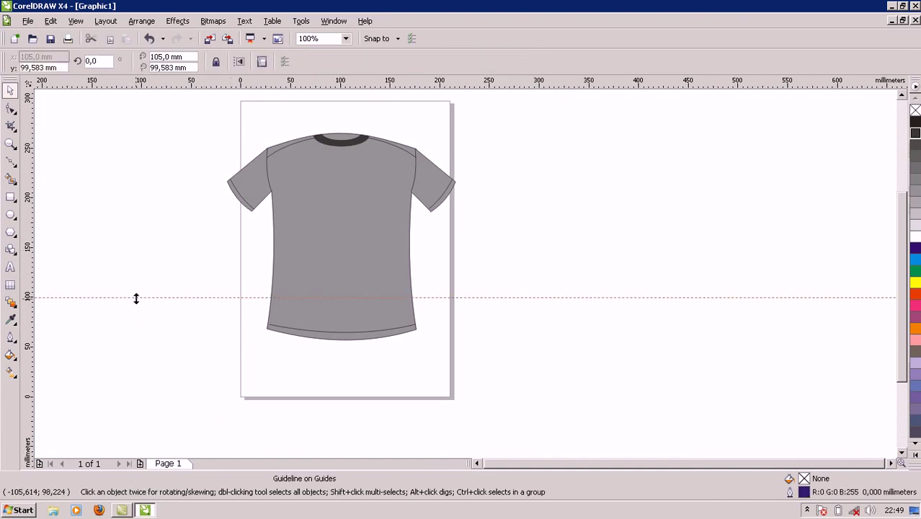
key("Delete")
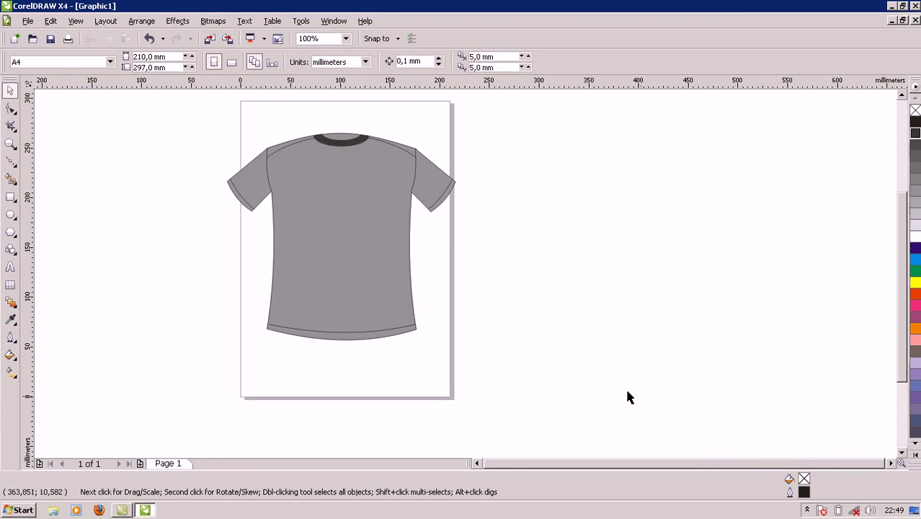
left_click(807, 510)
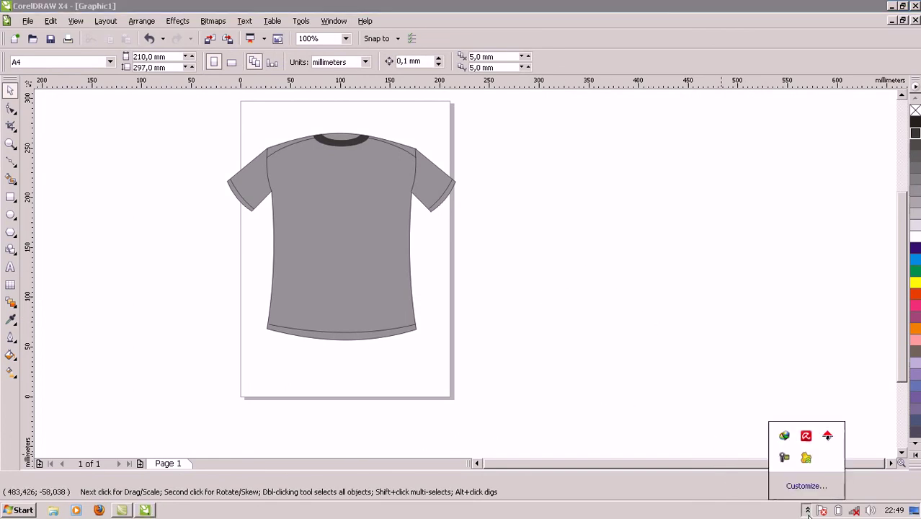
left_click(784, 459)
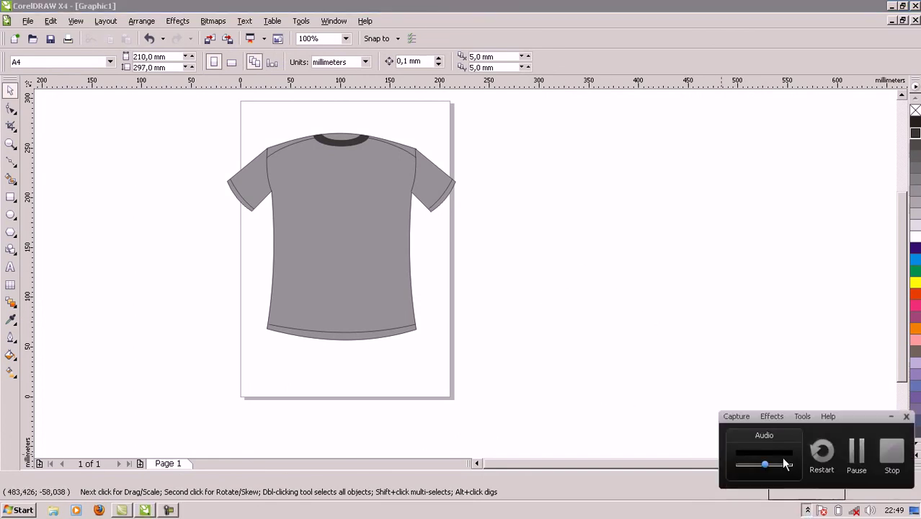